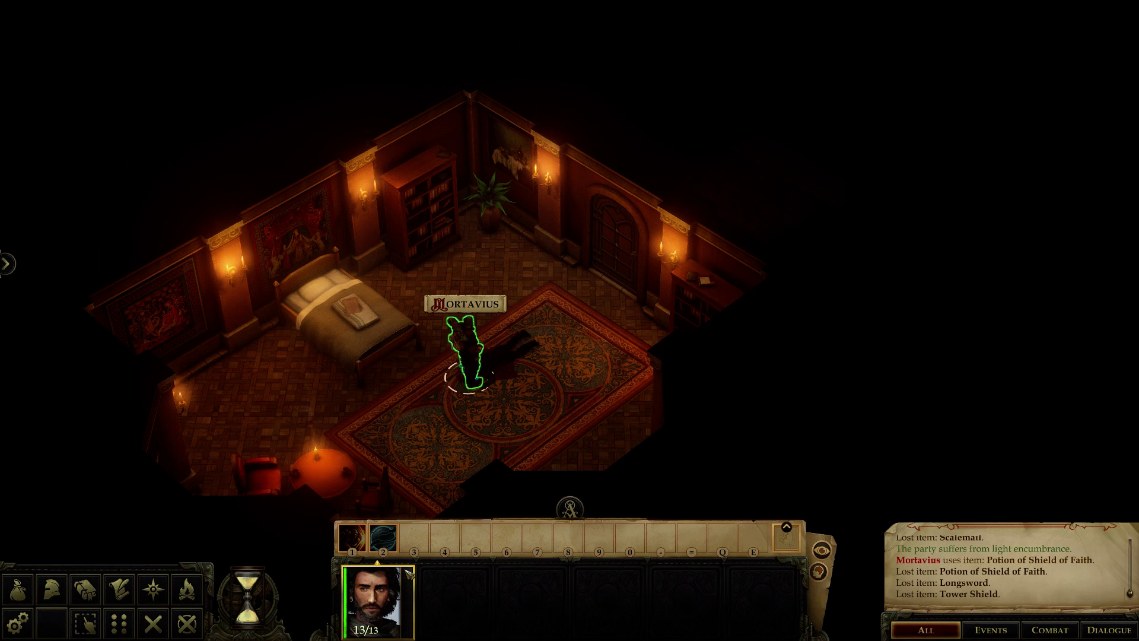
# Save the current game over the existing "Army of One Spec" save
pyautogui.press('Escape')
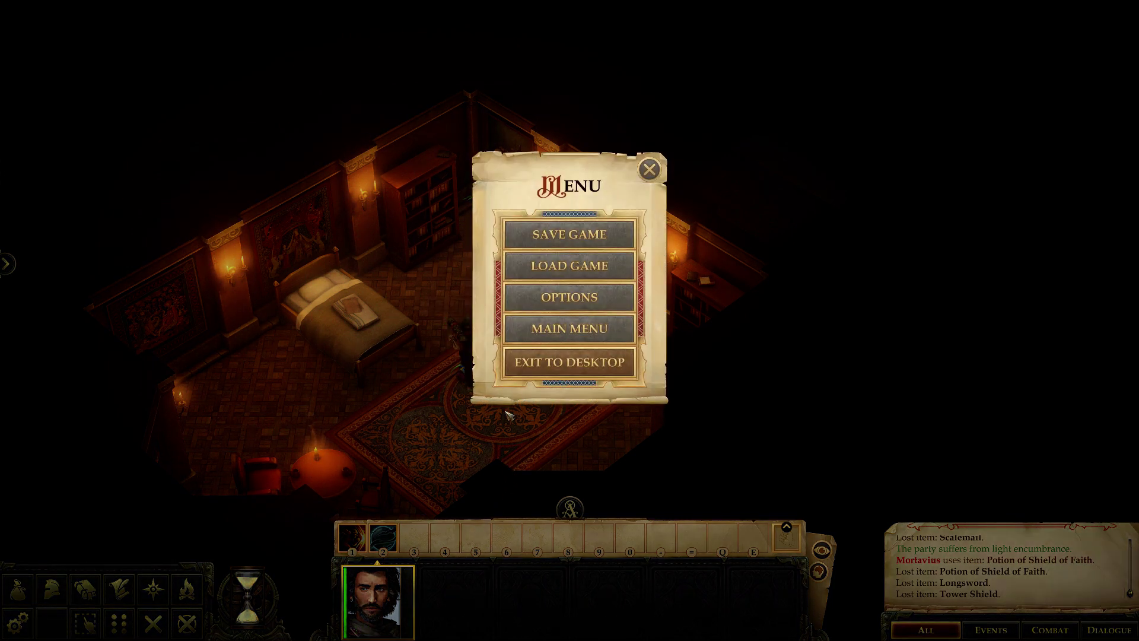
pyautogui.click(567, 235)
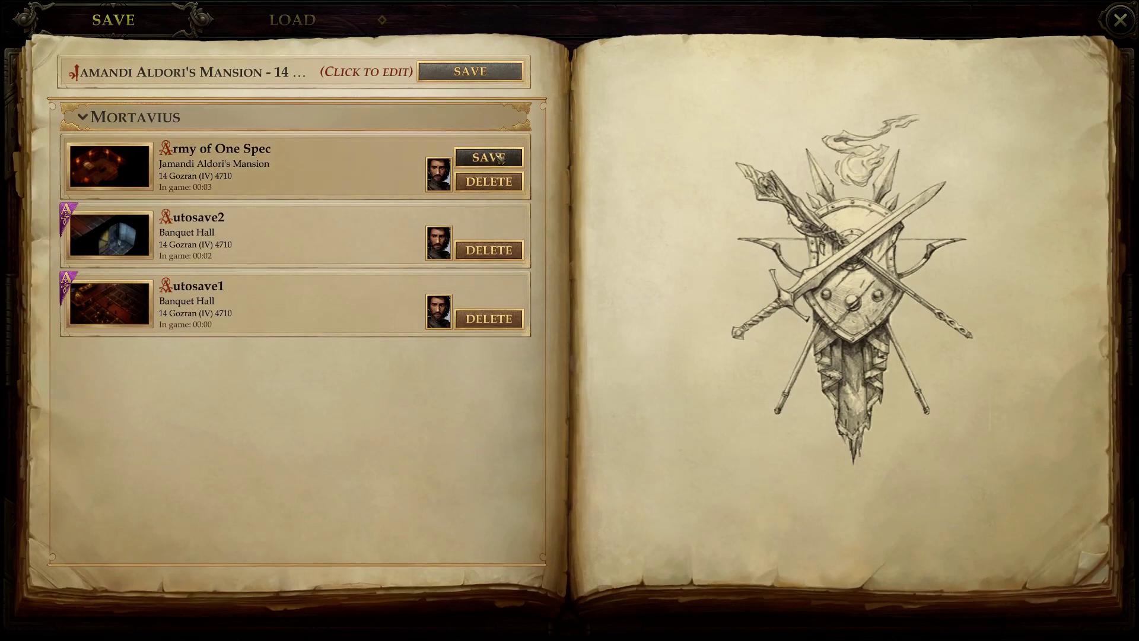
pyautogui.click(499, 159)
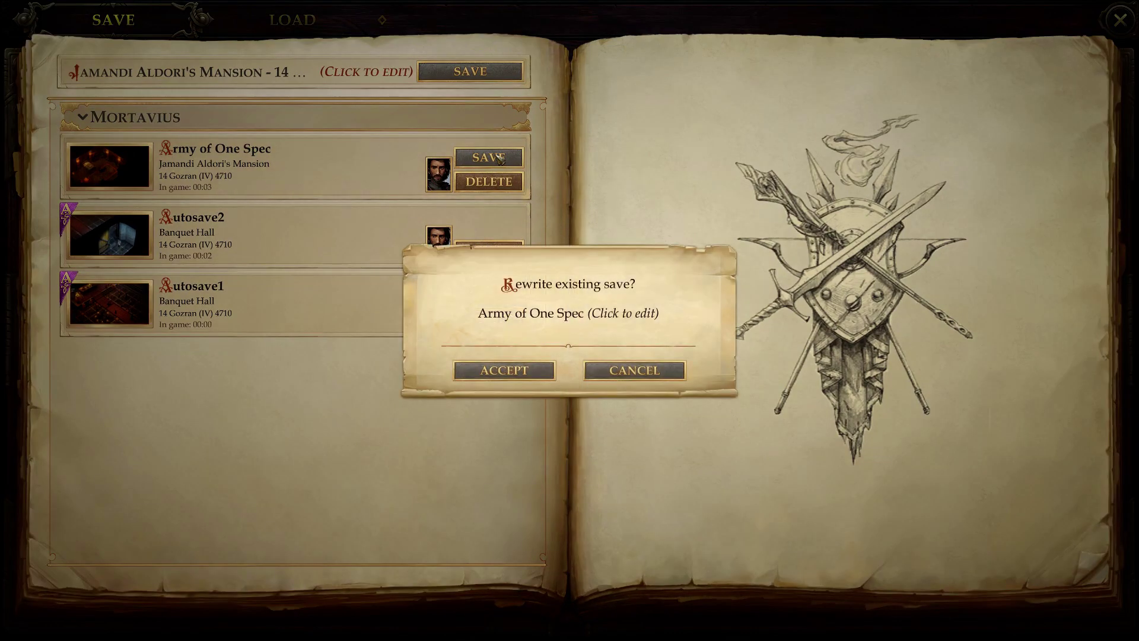
pyautogui.click(534, 372)
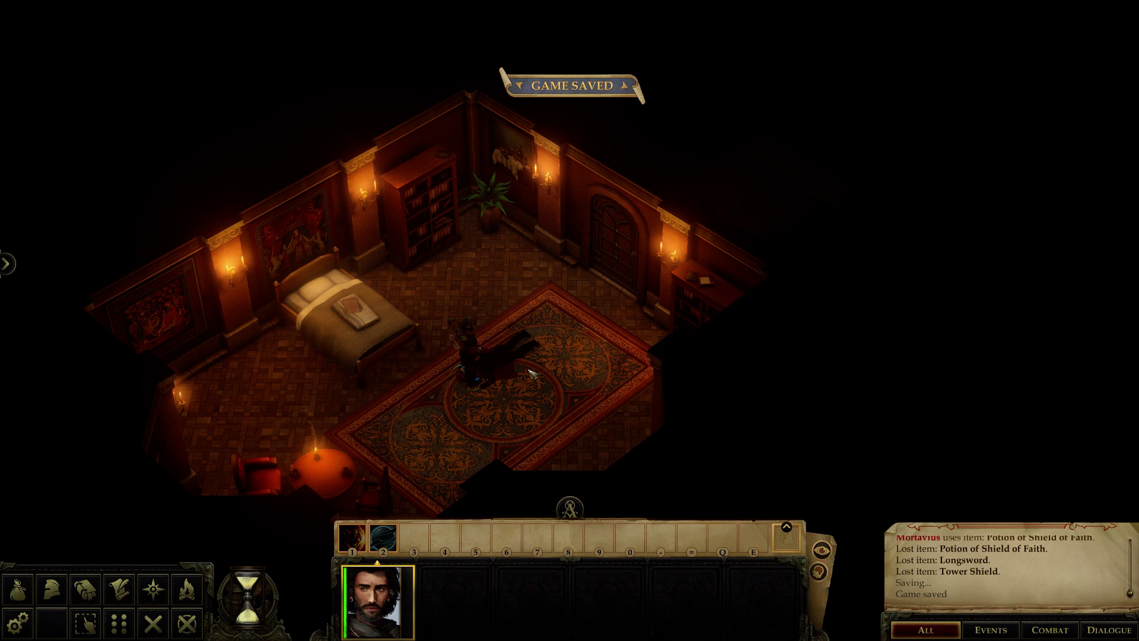
# Quit the game and exit to the desktop
pyautogui.press('Escape')
pyautogui.click(531, 371)
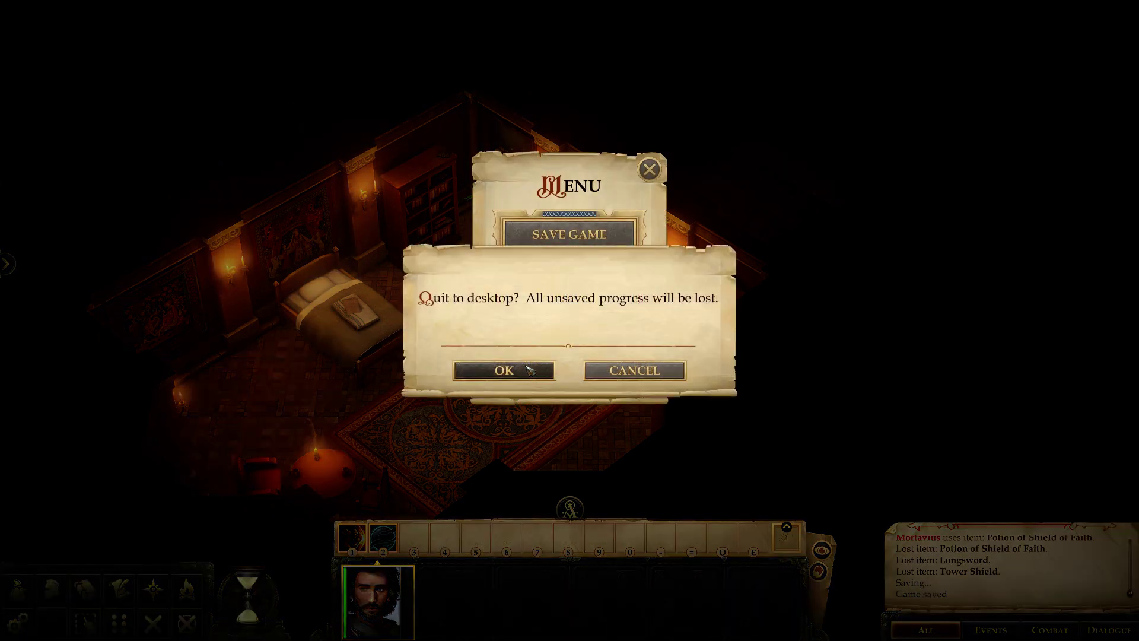
pyautogui.click(529, 371)
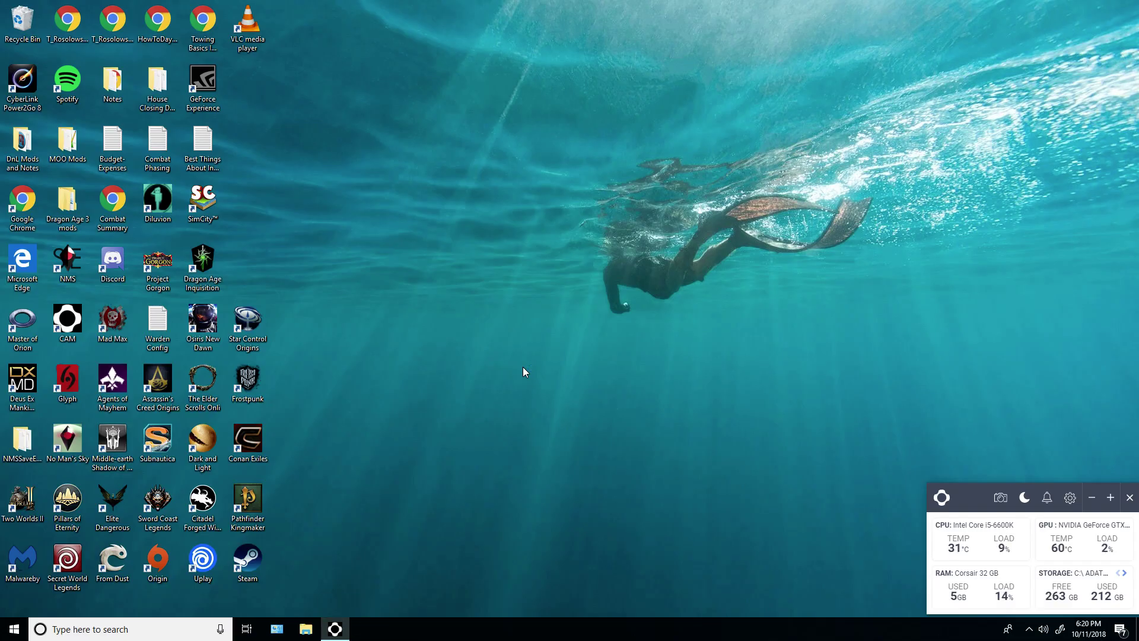
# Switch to File Explorer and open Steam\steamapps\common\Pathfinder Kingmaker\Kingmaker_Data on the Storage (E:) drive
pyautogui.click(305, 629)
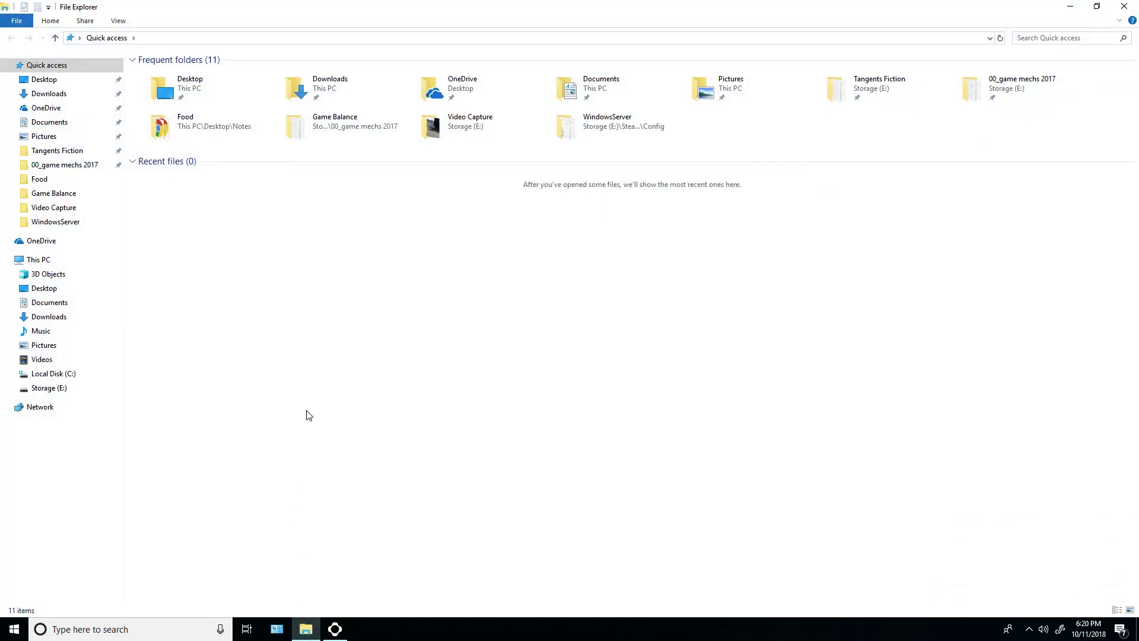
pyautogui.click(12, 390)
pyautogui.click(54, 517)
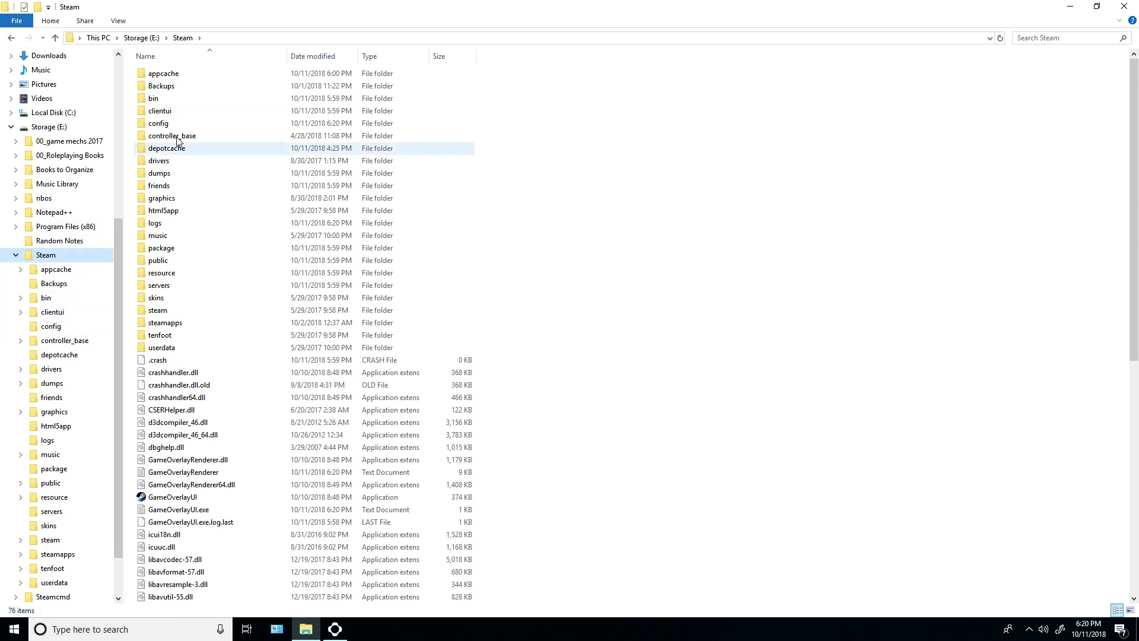
pyautogui.doubleClick(182, 323)
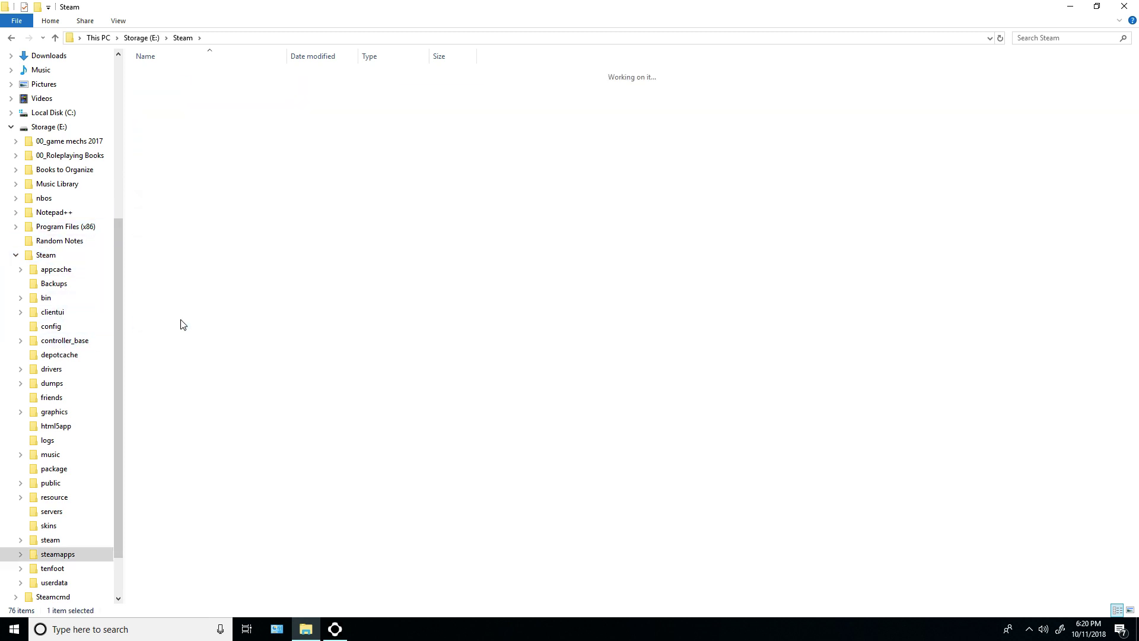
pyautogui.doubleClick(184, 73)
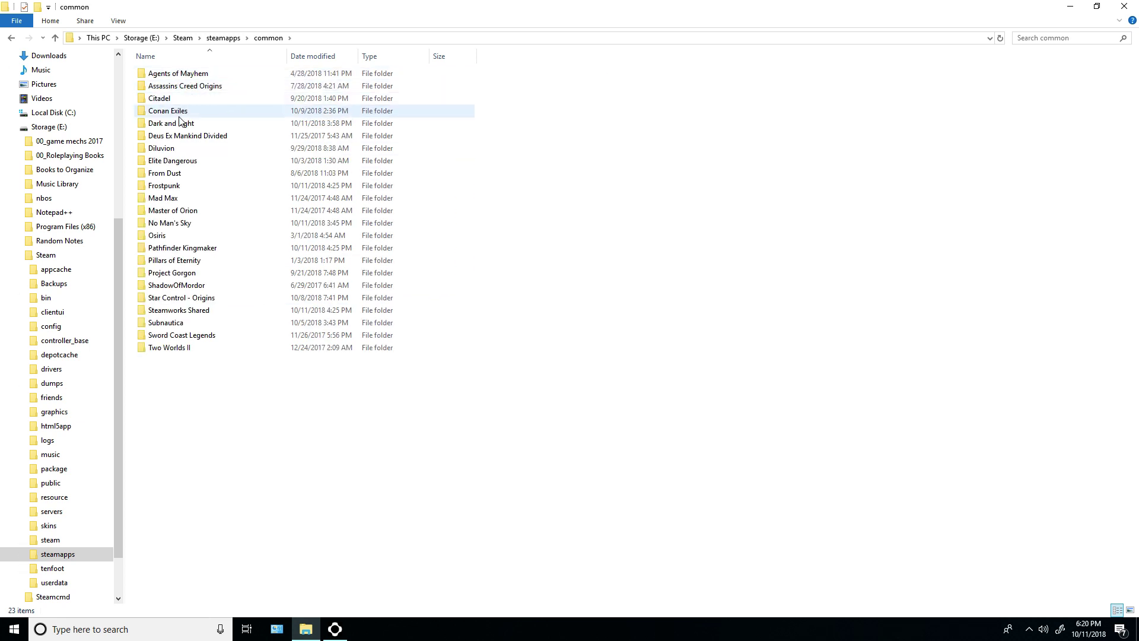
pyautogui.click(185, 249)
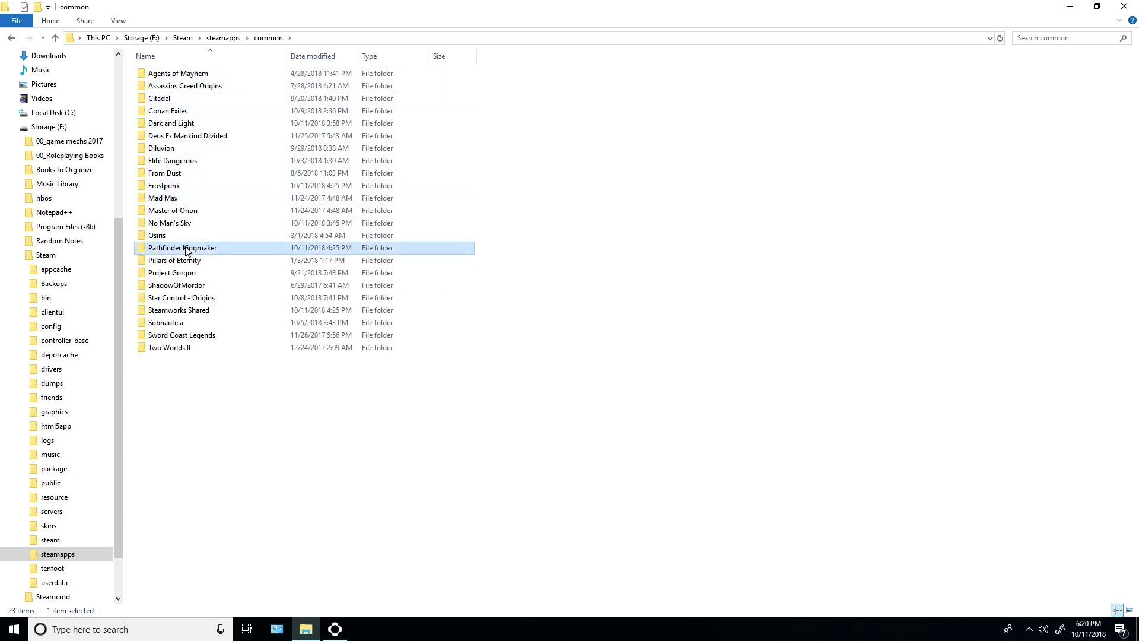
pyautogui.doubleClick(186, 249)
pyautogui.doubleClick(186, 75)
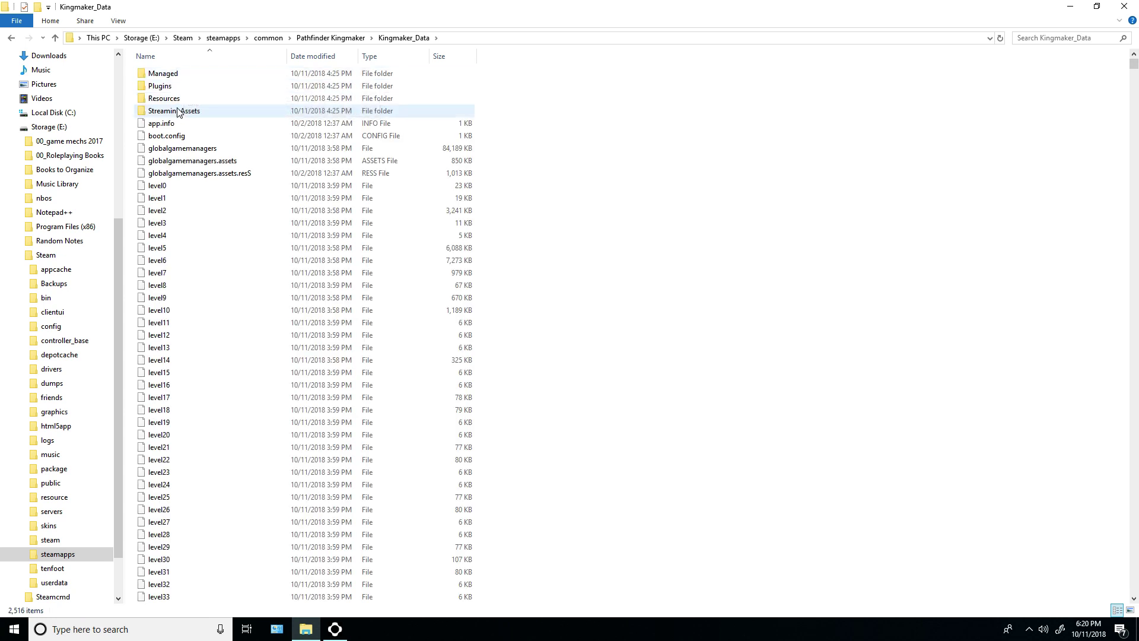
# Check the contents of the Managed, Plugins and Resources subfolders, returning to the Kingmaker_Data folder
pyautogui.doubleClick(175, 74)
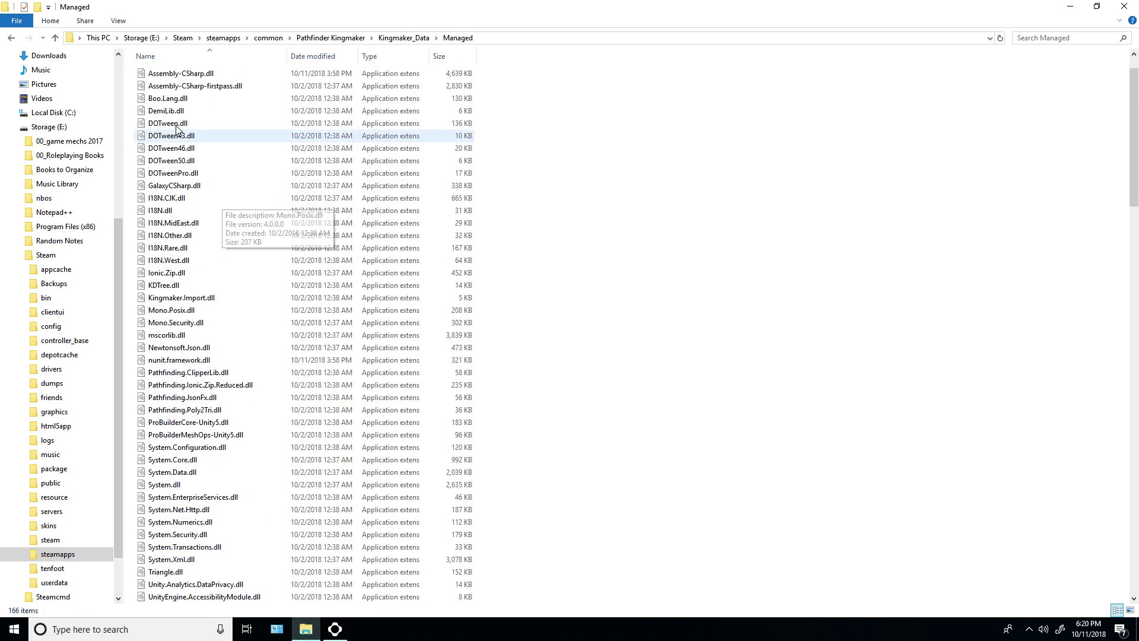
pyautogui.click(11, 39)
pyautogui.press('Down')
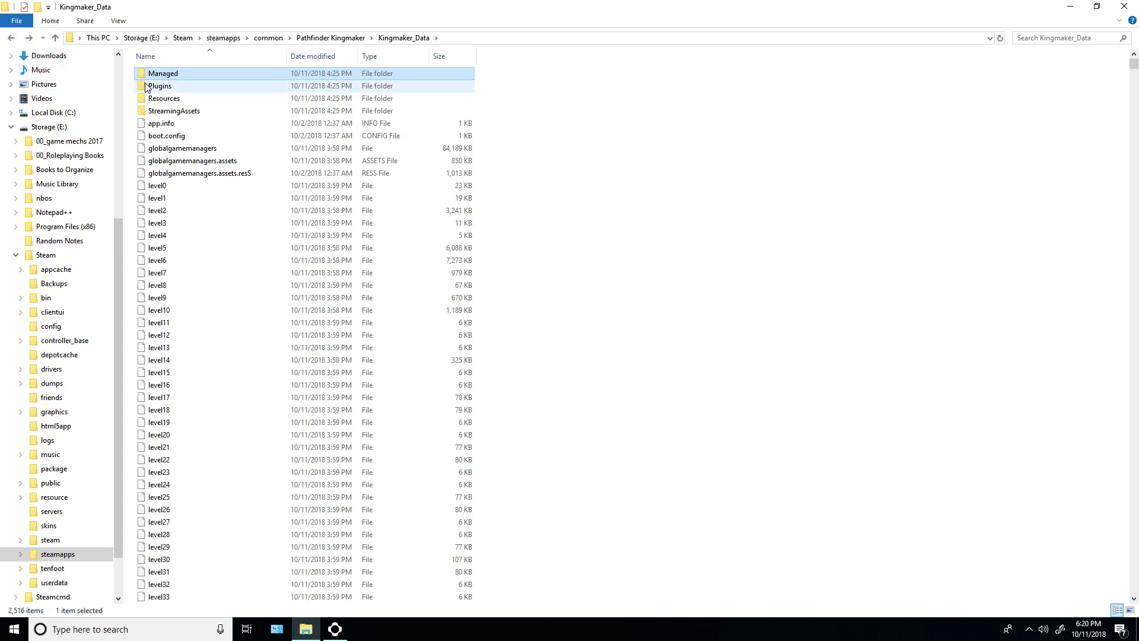
pyautogui.press('Return')
pyautogui.click(11, 38)
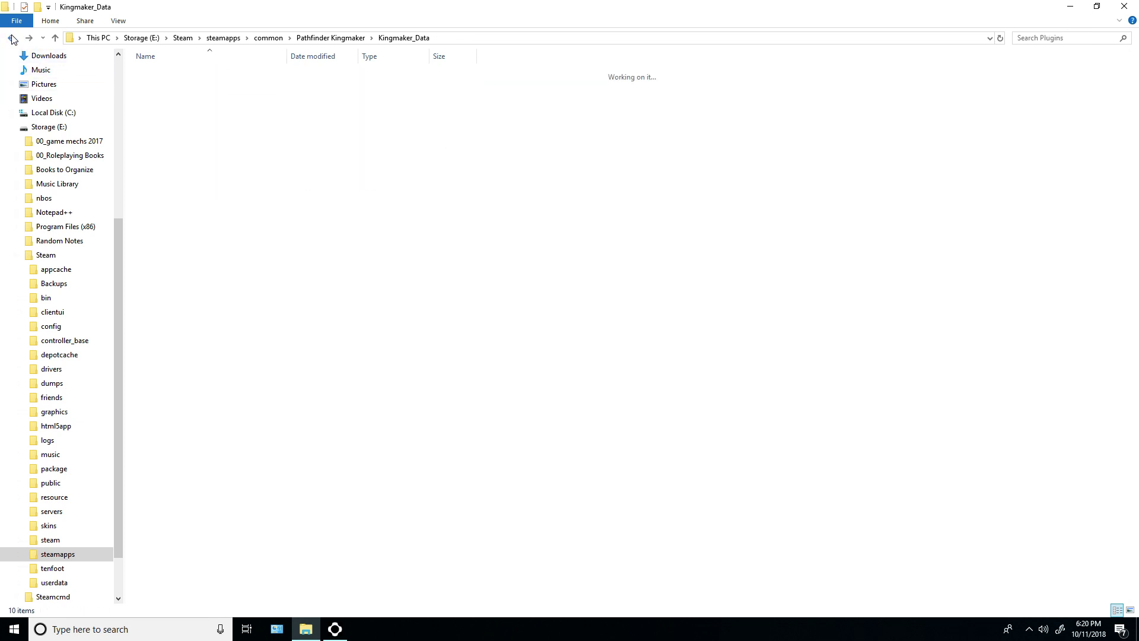
pyautogui.doubleClick(164, 99)
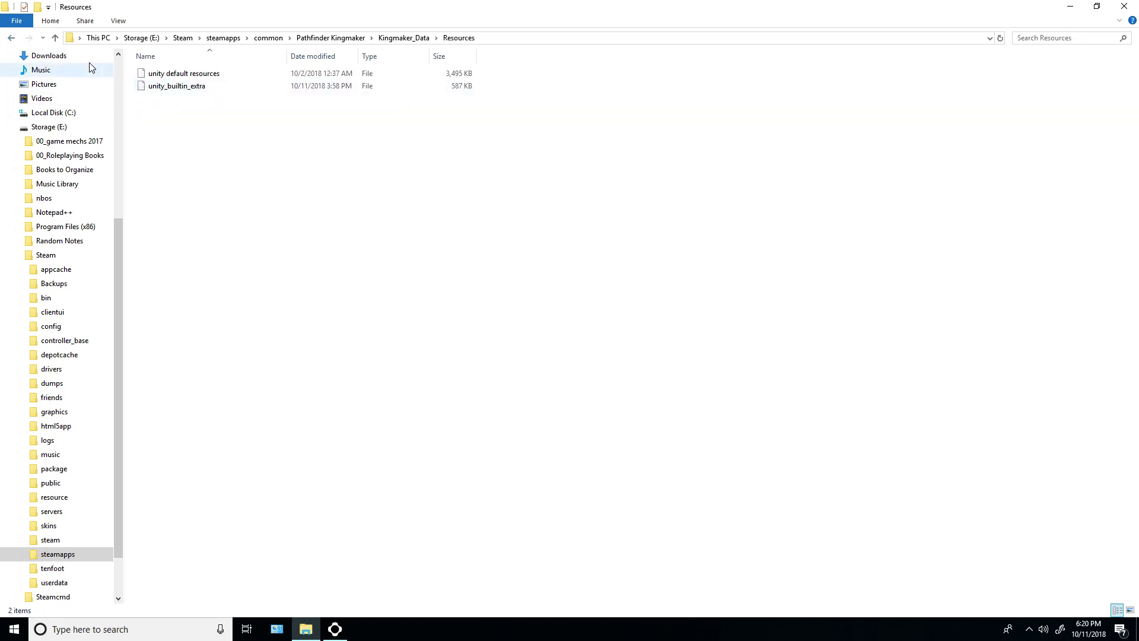
pyautogui.click(12, 39)
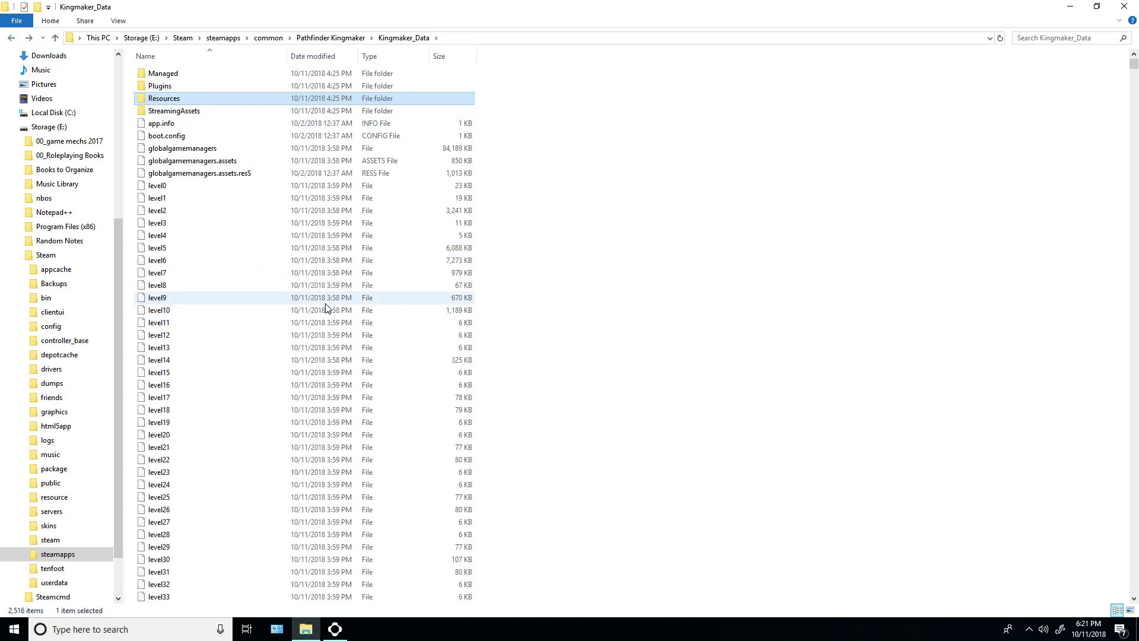
# Look through the level files in the Kingmaker_Data folder and return to the start of the list
pyautogui.scroll(-15, 314, 295)
pyautogui.scroll(-20, 326, 298)
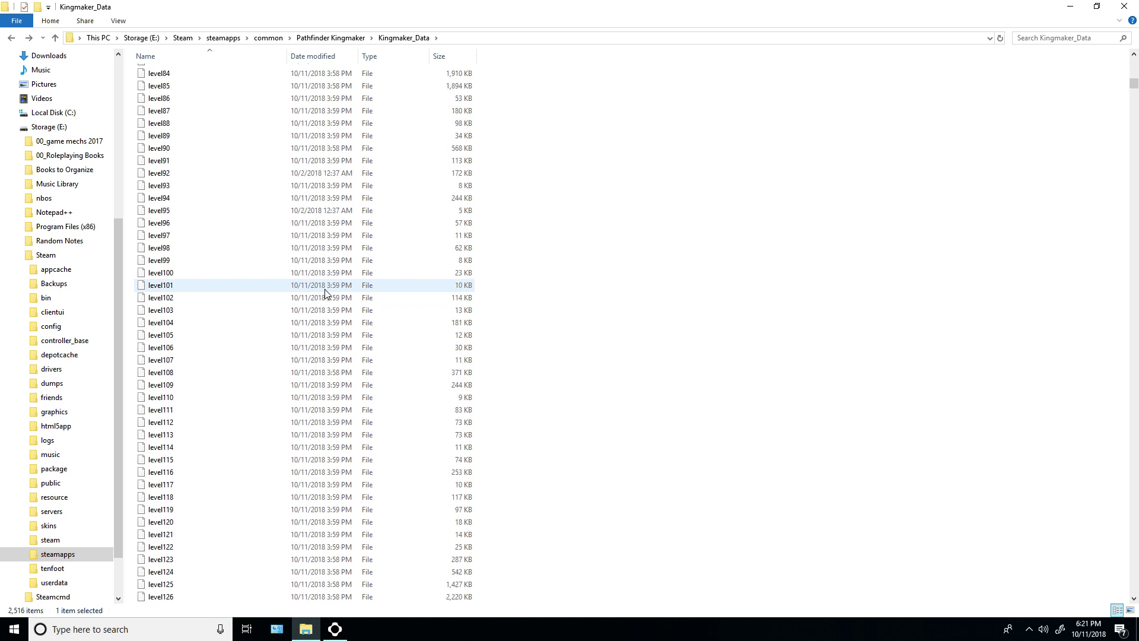
pyautogui.scroll(-20, 326, 292)
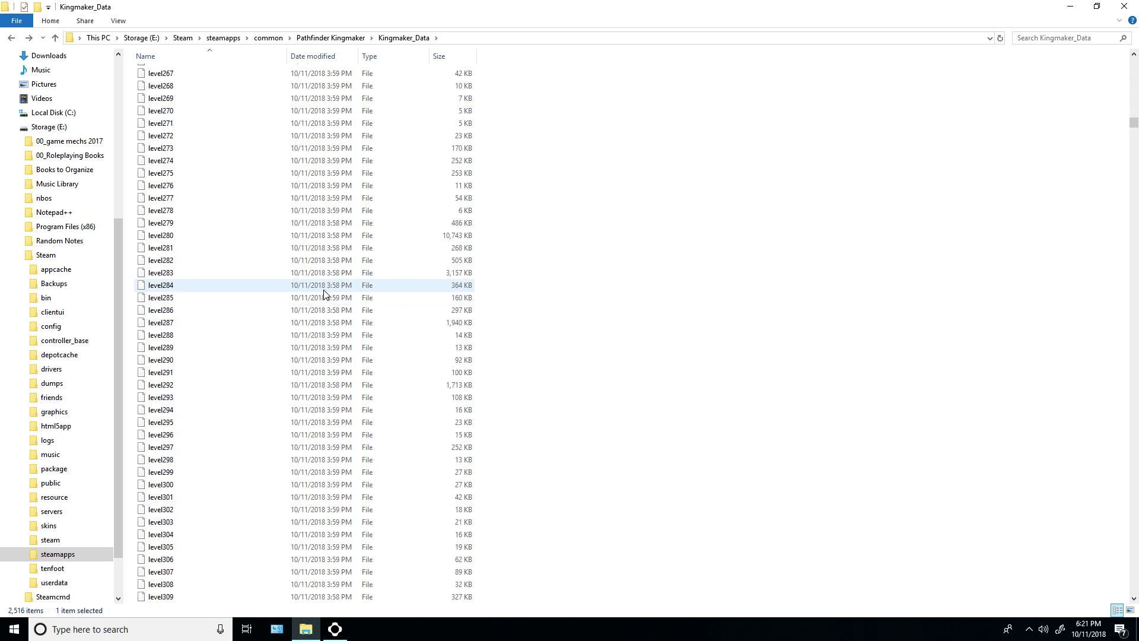
pyautogui.scroll(-20, 324, 293)
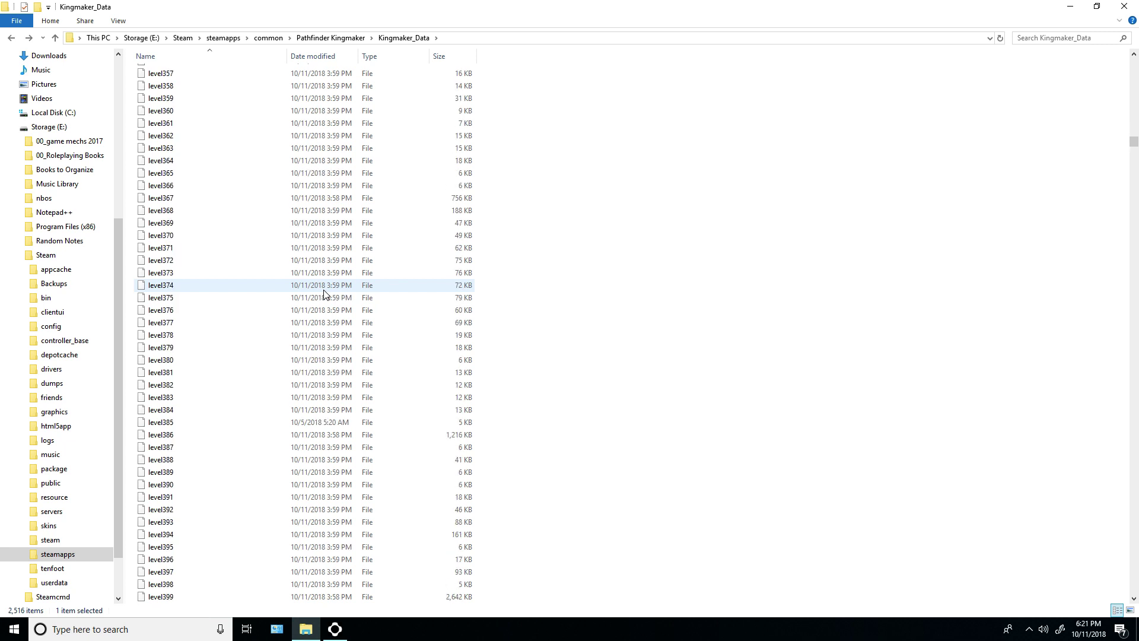
pyautogui.scroll(-20, 324, 294)
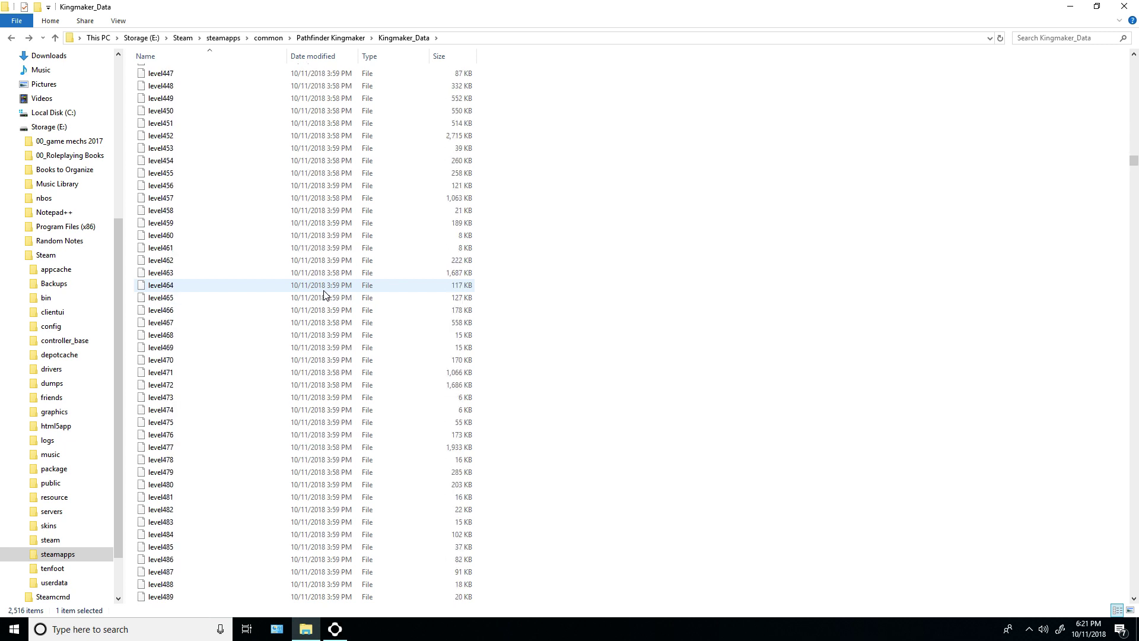
pyautogui.scroll(-10, 324, 293)
pyautogui.scroll(-20, 324, 295)
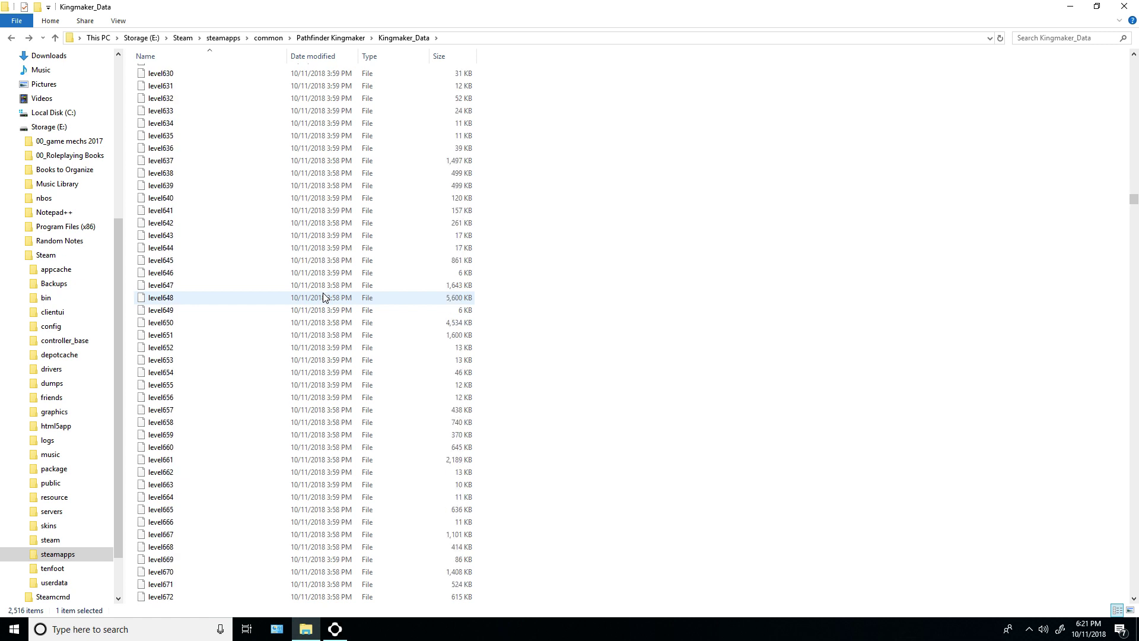
pyautogui.scroll(-14, 324, 296)
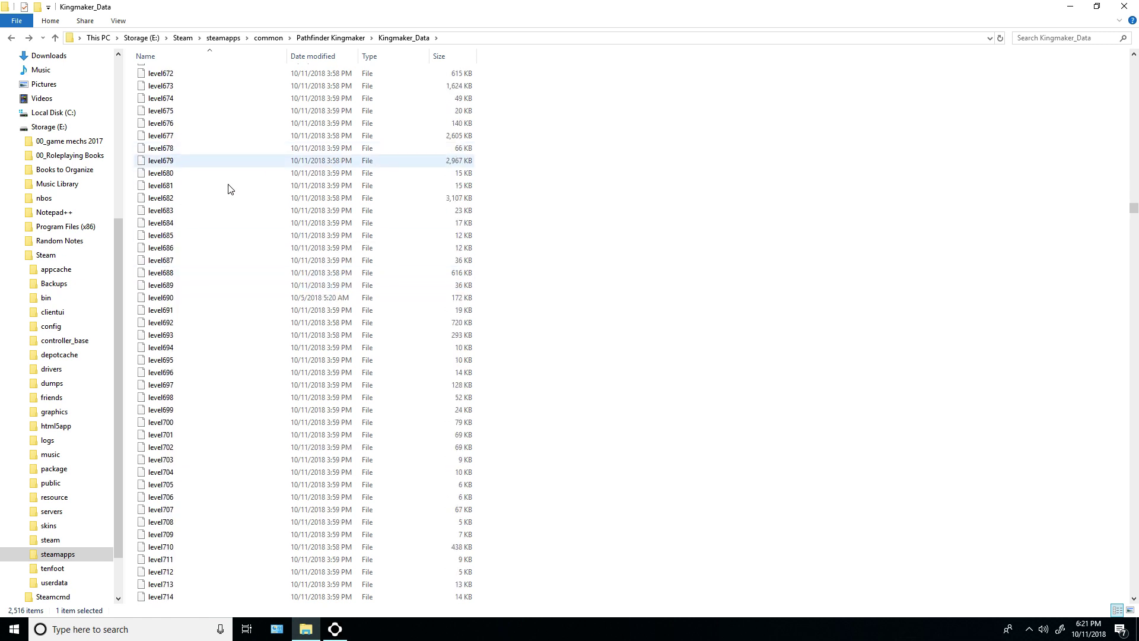
pyautogui.scroll(-15, 721, 329)
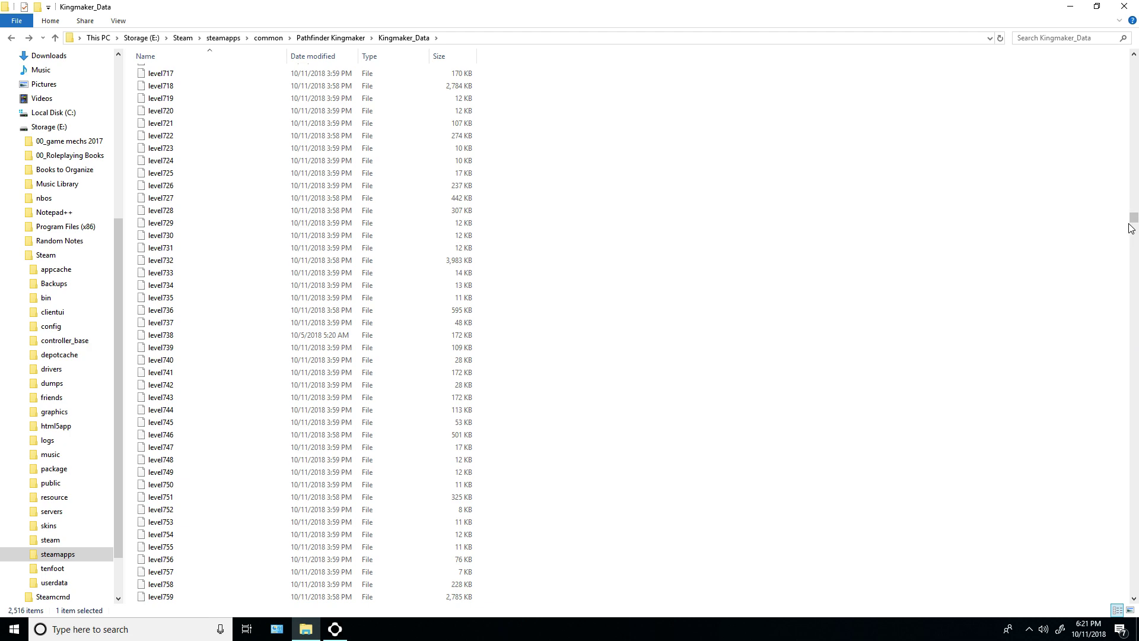
pyautogui.moveTo(1133, 218); pyautogui.dragTo(1086, 89)
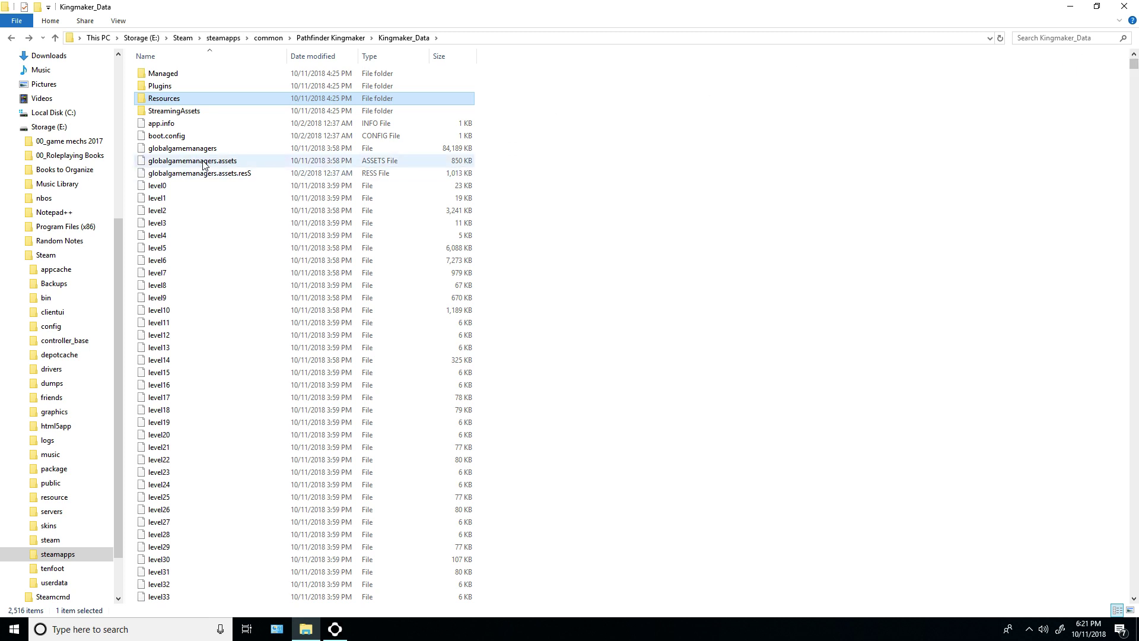
# Check the EmbedRuntime folder inside Pathfinder Kingmaker's MonoBleedingEdge folder, and go back up to the common folder
pyautogui.click(10, 38)
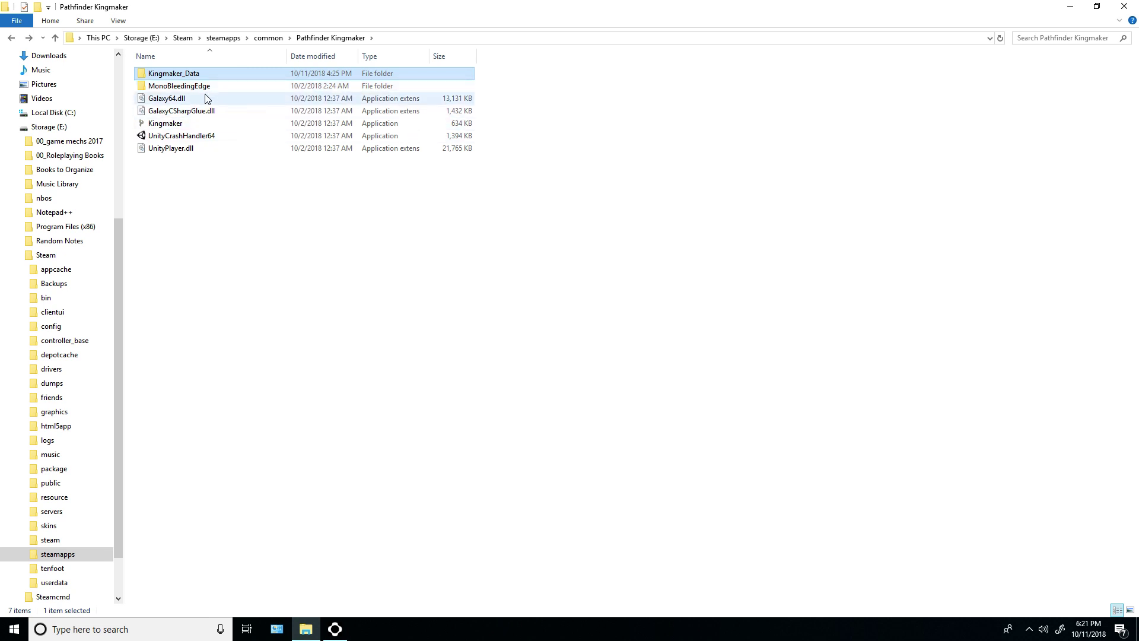
pyautogui.doubleClick(187, 86)
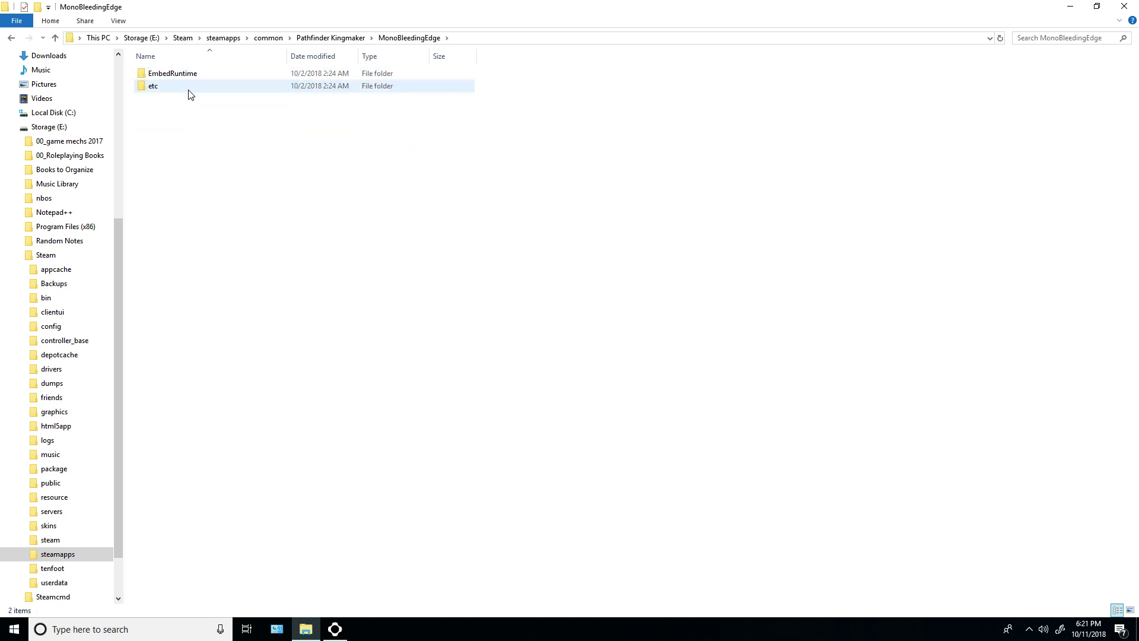
pyautogui.doubleClick(190, 75)
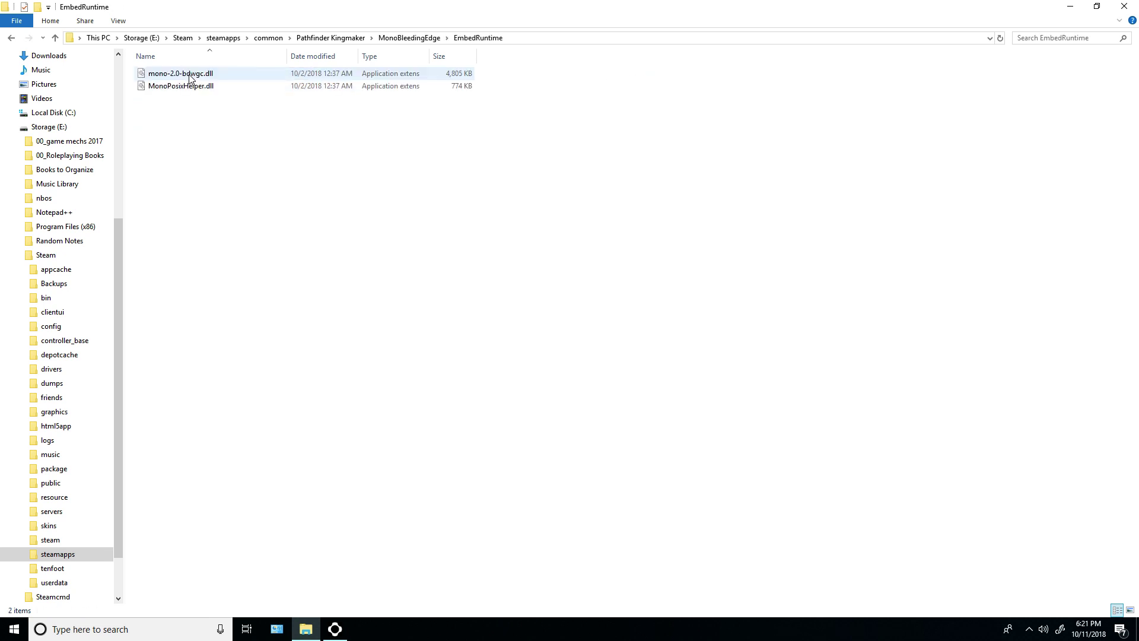
pyautogui.click(12, 39)
pyautogui.click(12, 39)
pyautogui.click(12, 39)
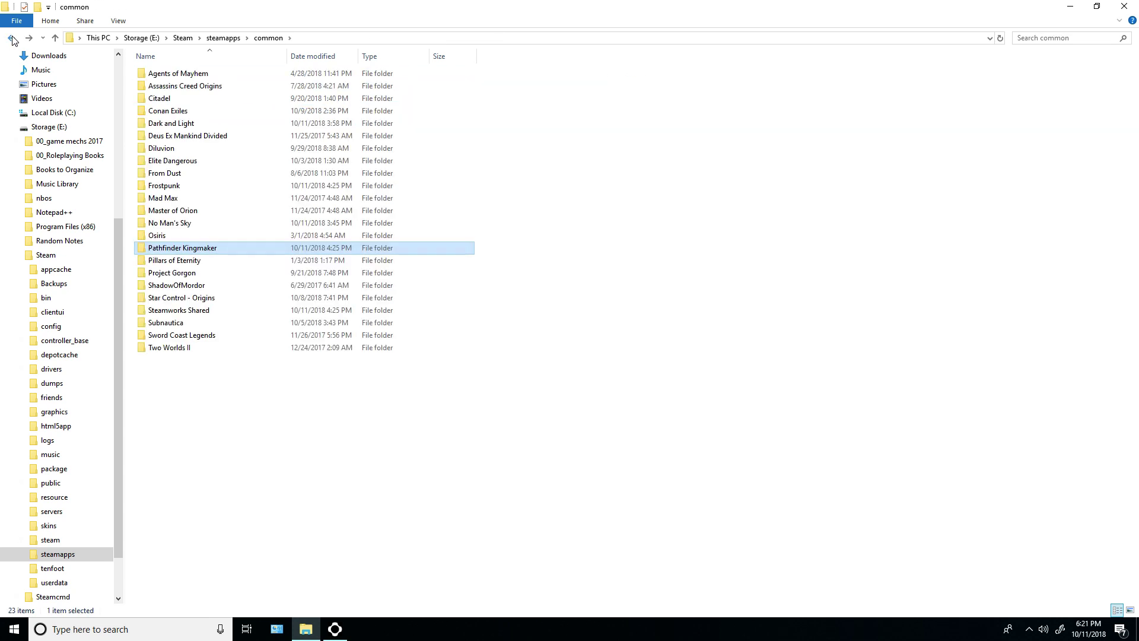
# Open the Saved Games folder in the personal user profile under Users on Local Disk (C:)
pyautogui.click(12, 127)
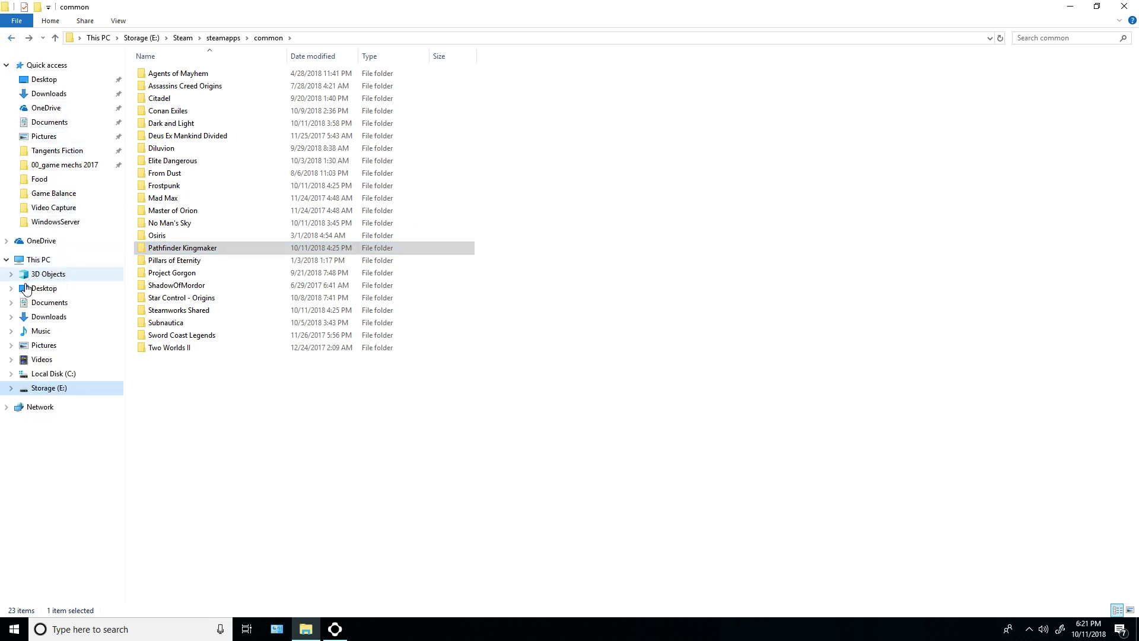
pyautogui.click(11, 374)
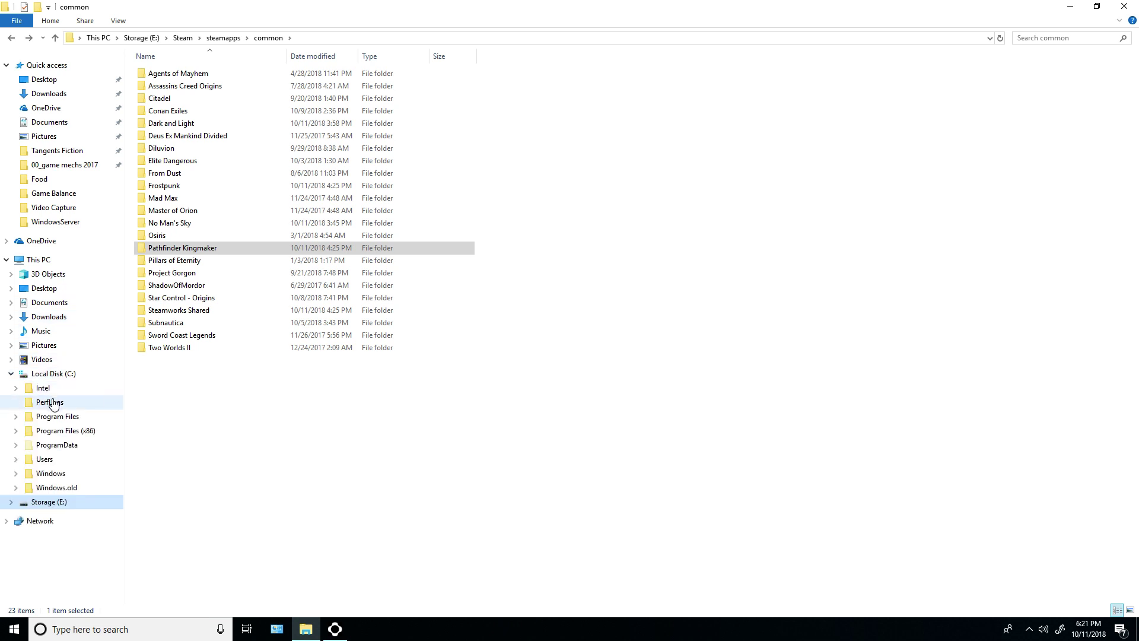
pyautogui.click(36, 462)
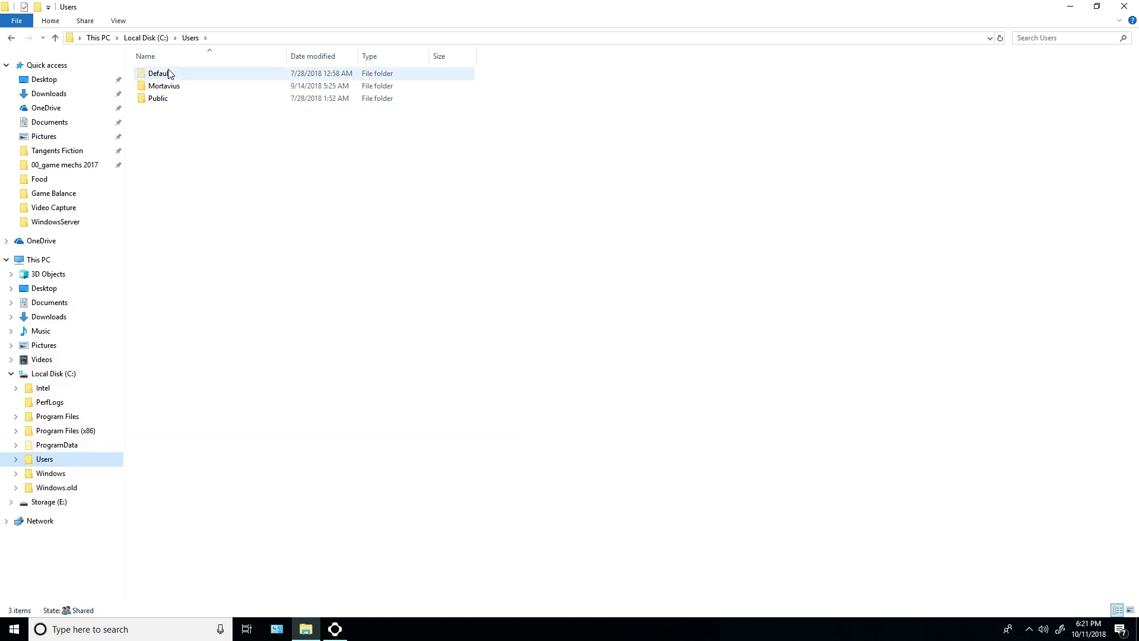
pyautogui.doubleClick(181, 89)
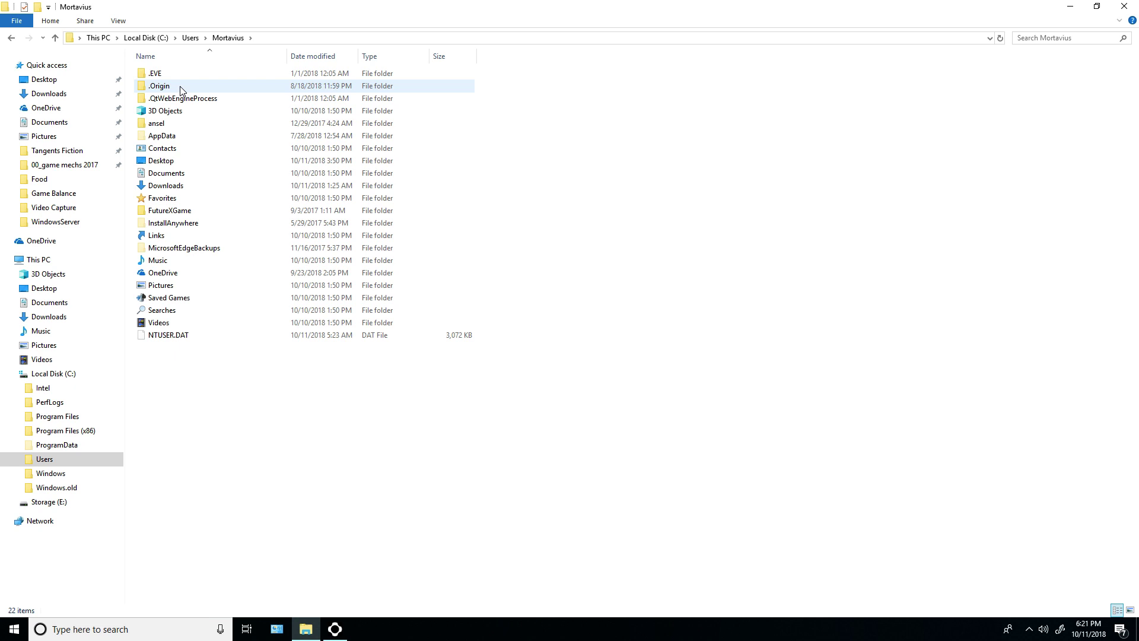
pyautogui.click(187, 300)
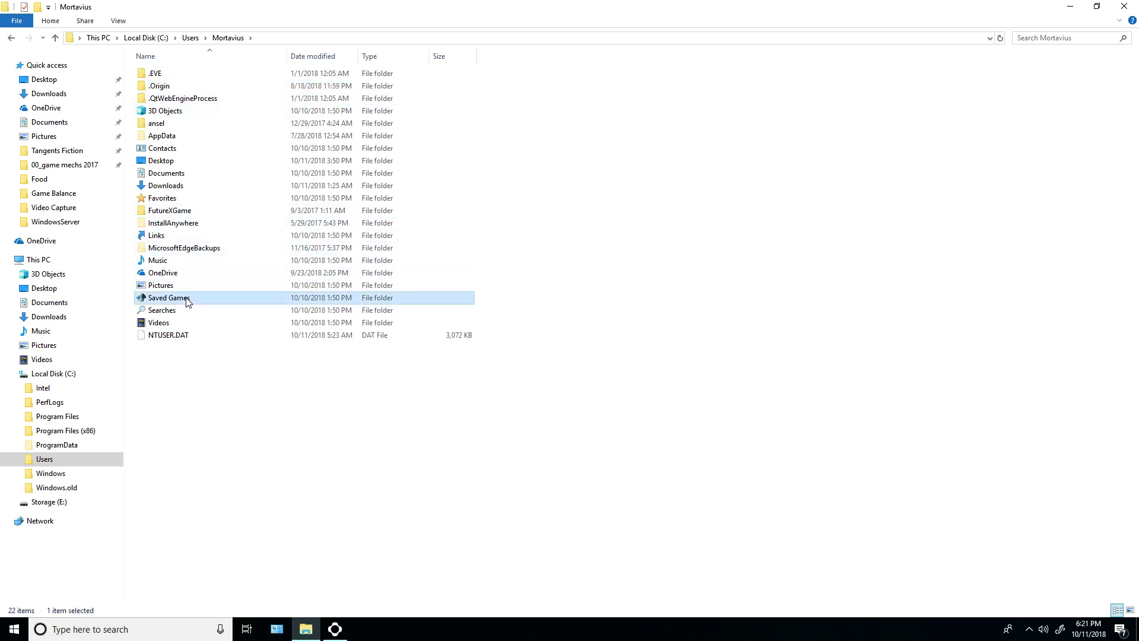
pyautogui.doubleClick(187, 300)
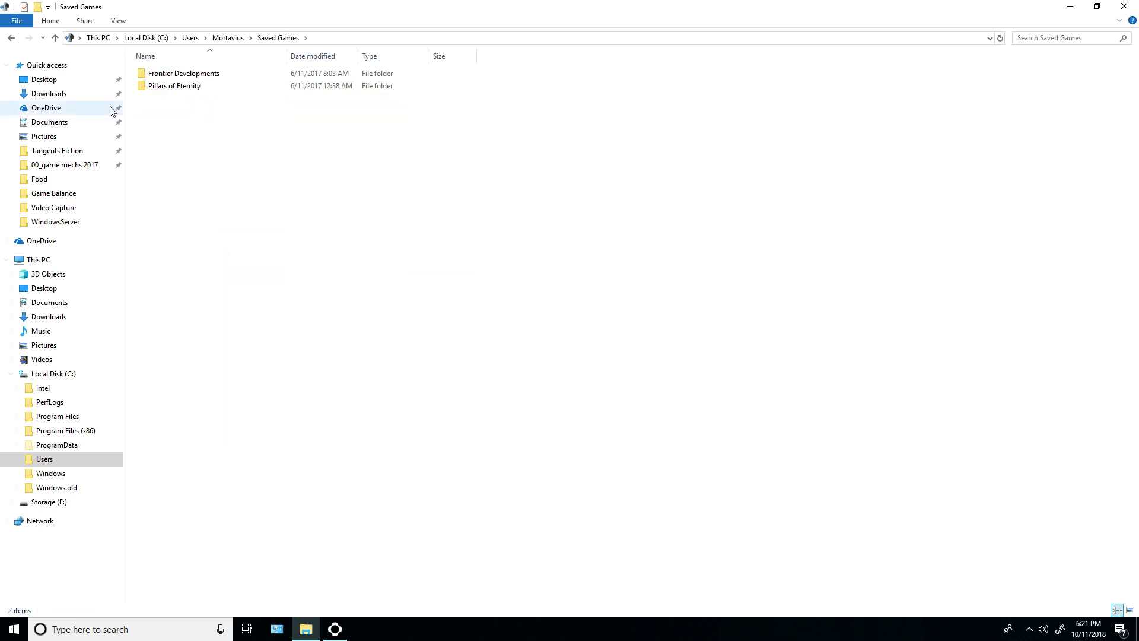
# Look through the Local folder inside the user profile's AppData folder and return to AppData
pyautogui.click(10, 38)
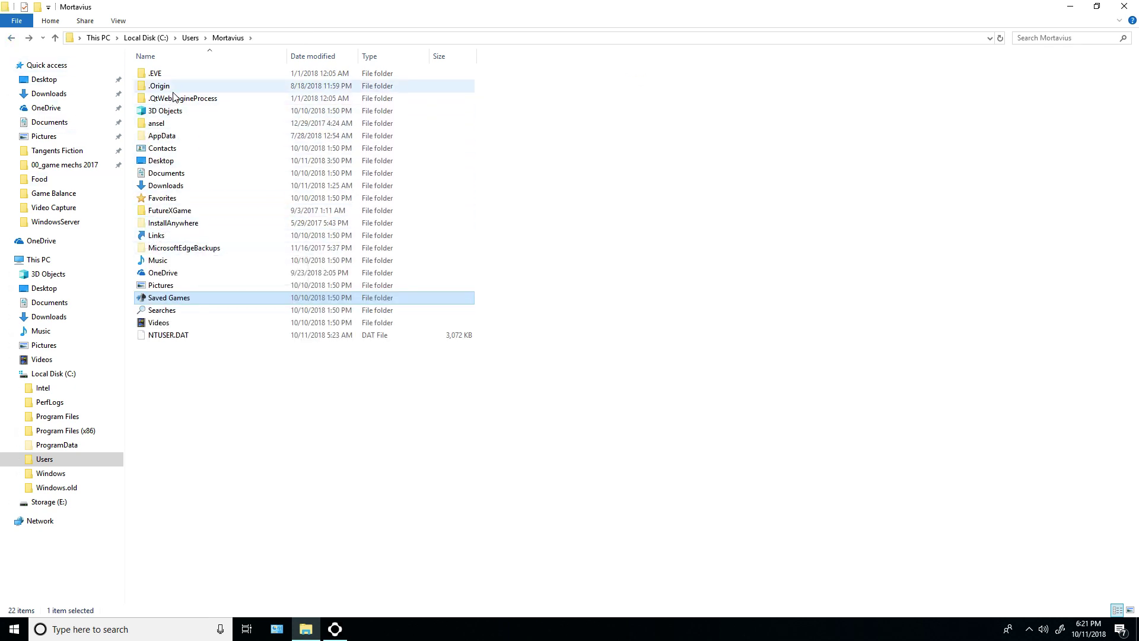
pyautogui.doubleClick(180, 136)
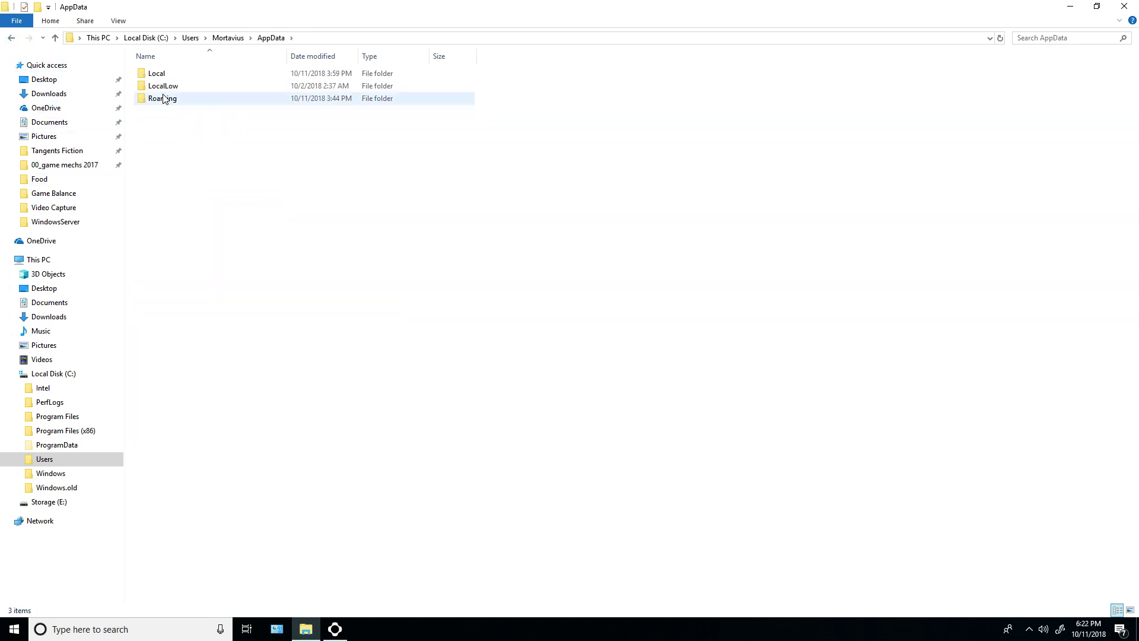
pyautogui.doubleClick(156, 73)
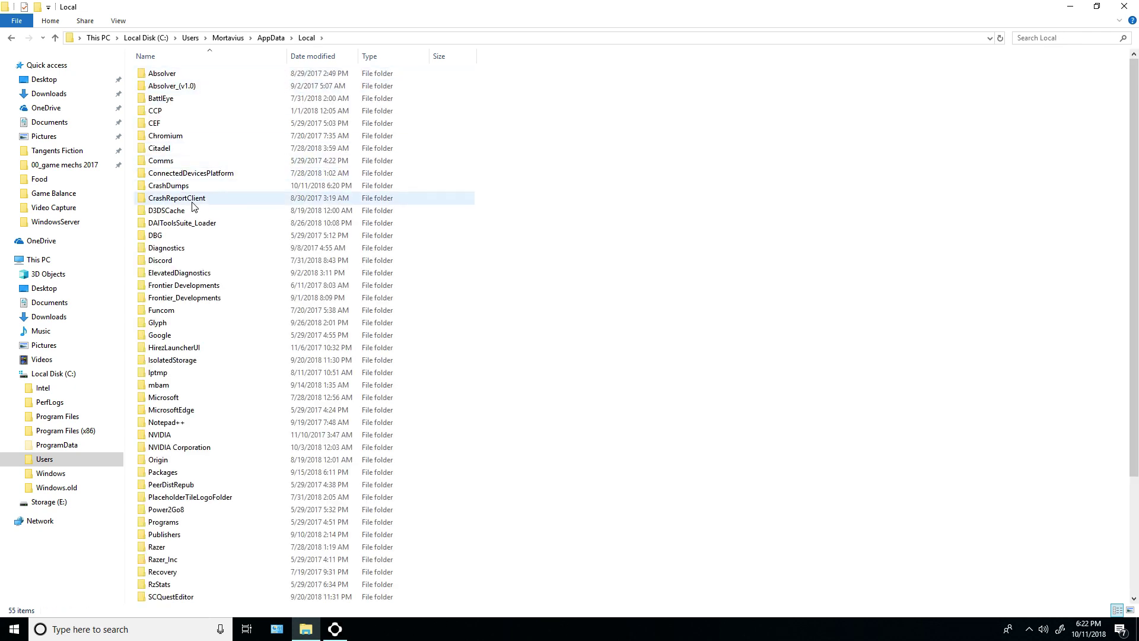
pyautogui.scroll(-4, 210, 118)
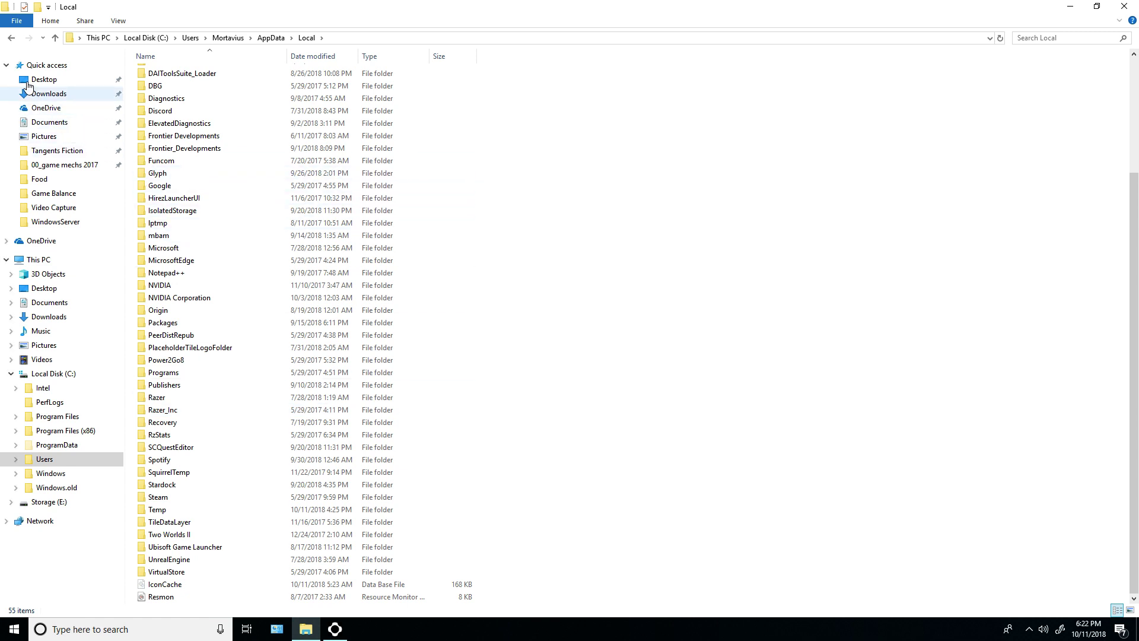
pyautogui.click(11, 39)
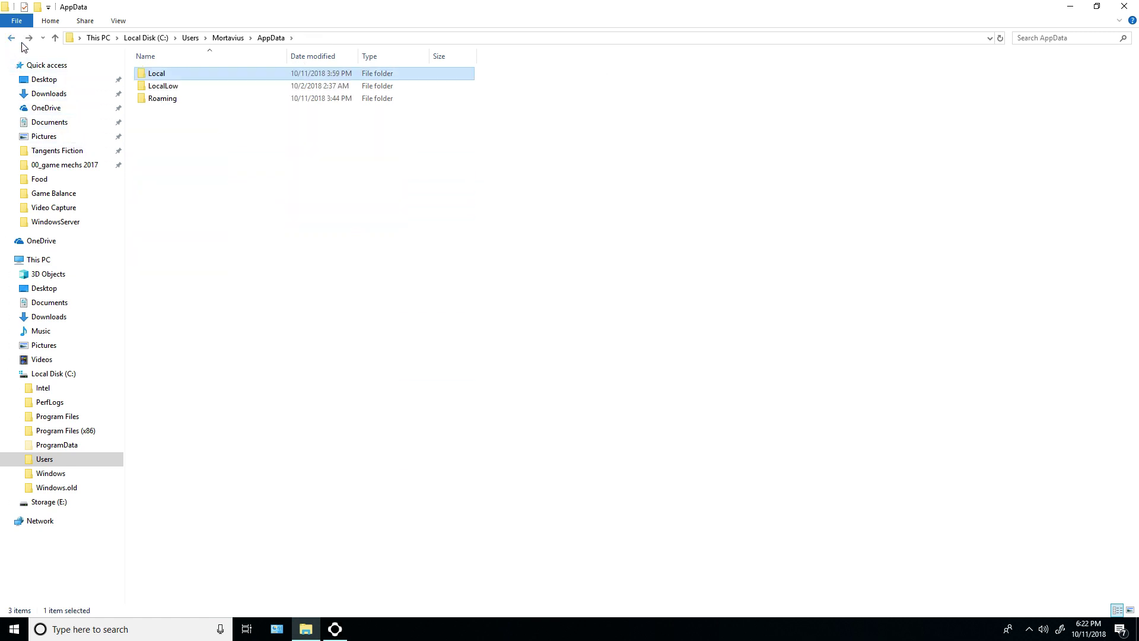
# Open the Saved Games folder under LocalLow, Owlcat Games, Pathfinder Kingmaker
pyautogui.doubleClick(178, 87)
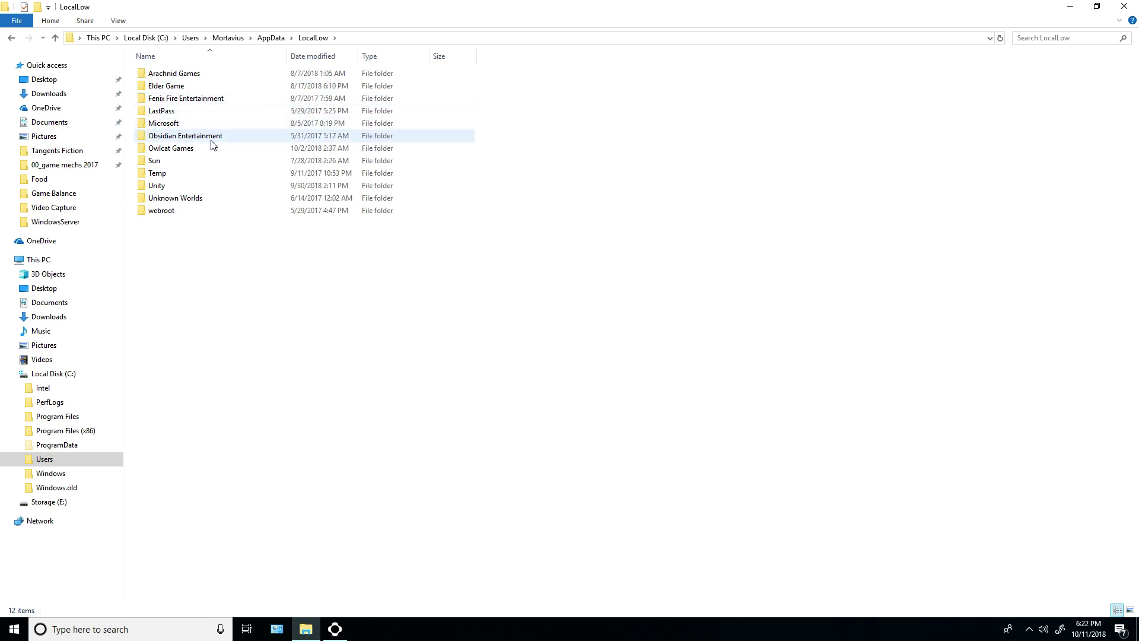
pyautogui.doubleClick(150, 151)
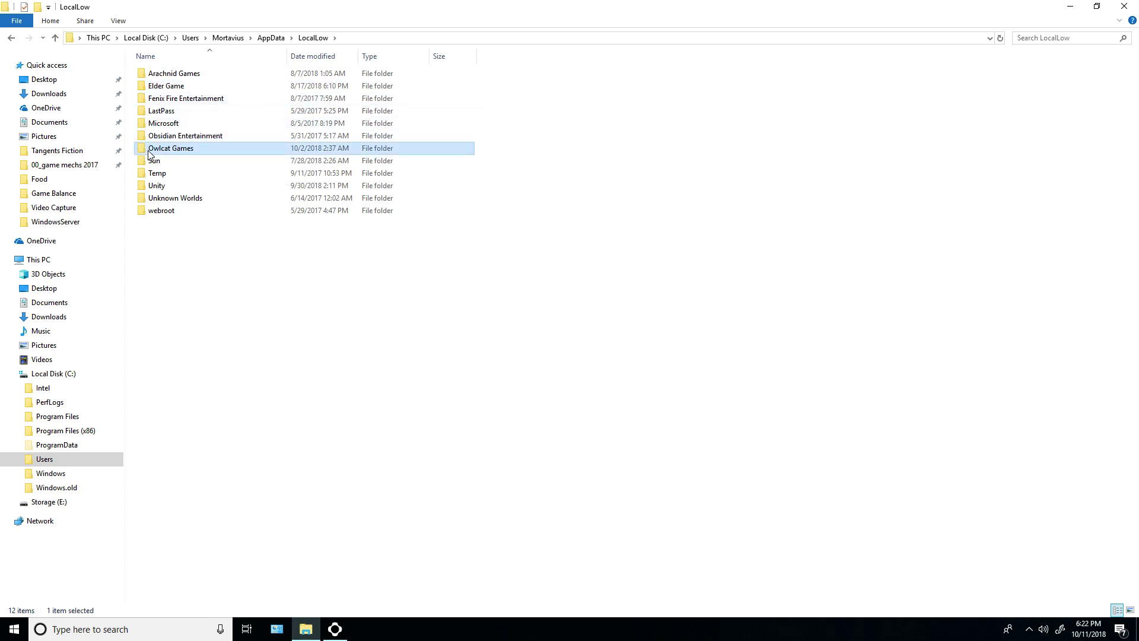
pyautogui.click(167, 79)
pyautogui.doubleClick(166, 80)
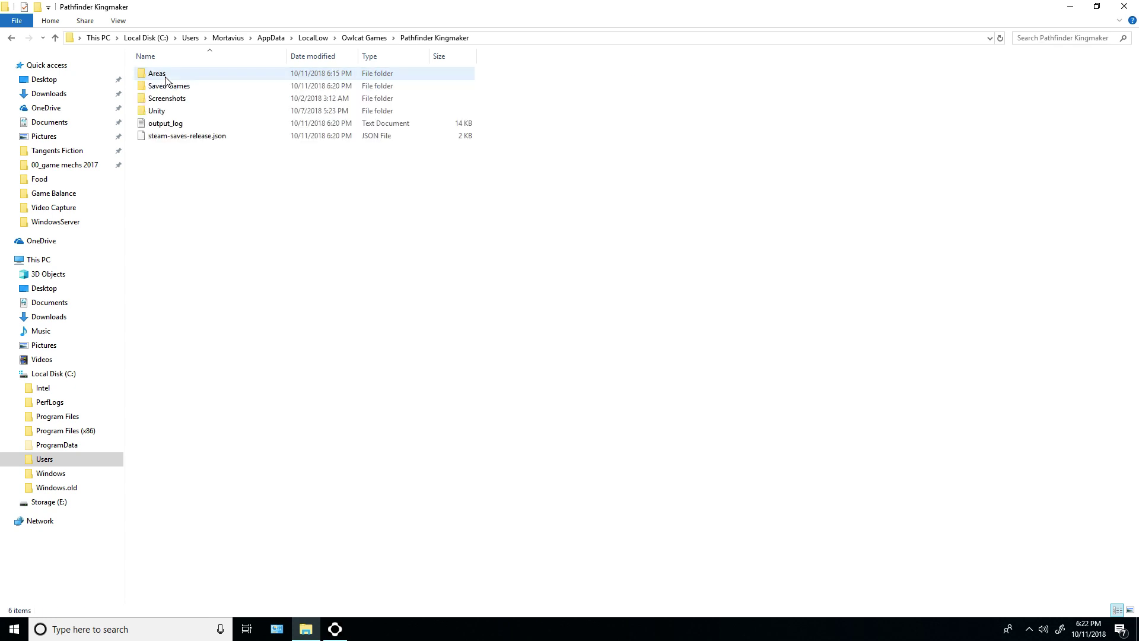
pyautogui.click(226, 87)
pyautogui.doubleClick(226, 88)
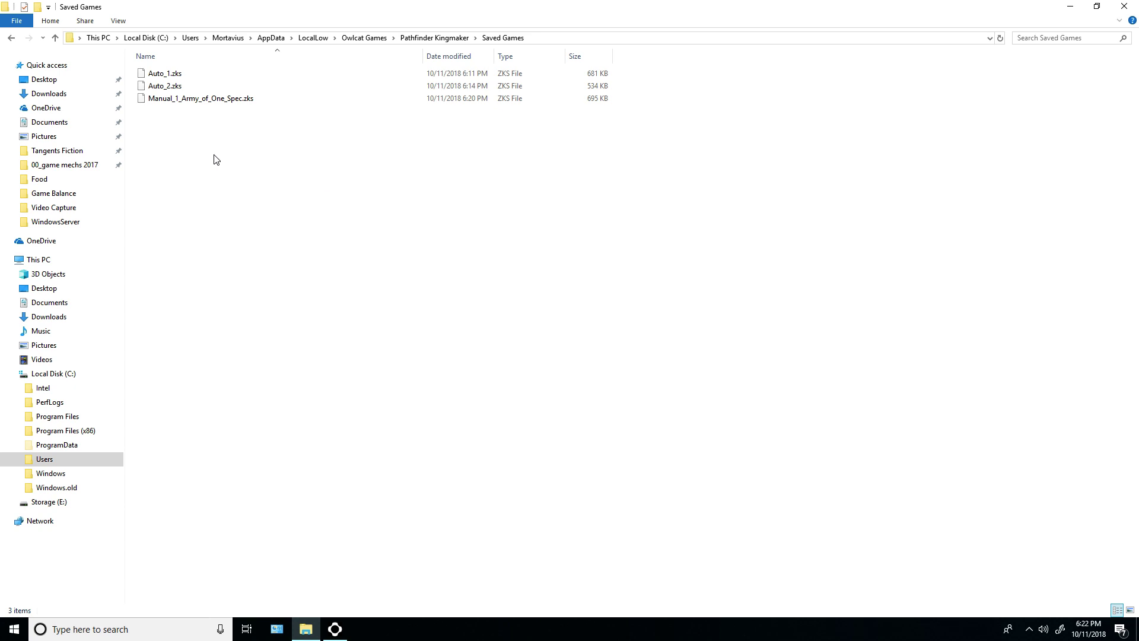
# Open the save file Manual_1_Army_of_One_Spec.zks as an archive in 7-Zip
pyautogui.rightClick(195, 100)
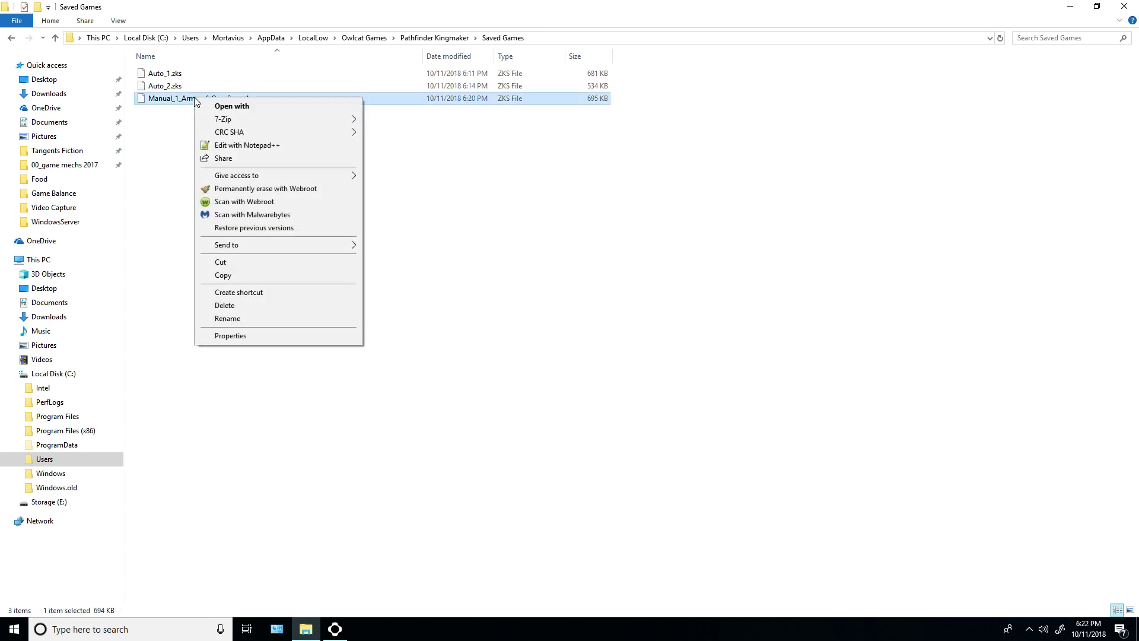
pyautogui.moveTo(212, 122)
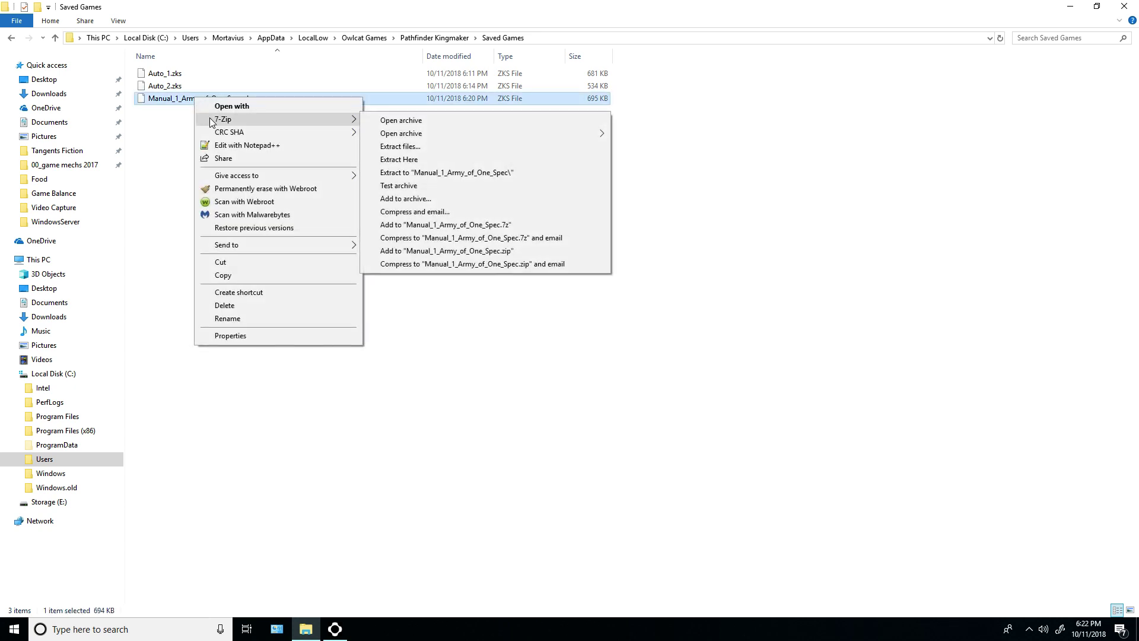
pyautogui.click(419, 121)
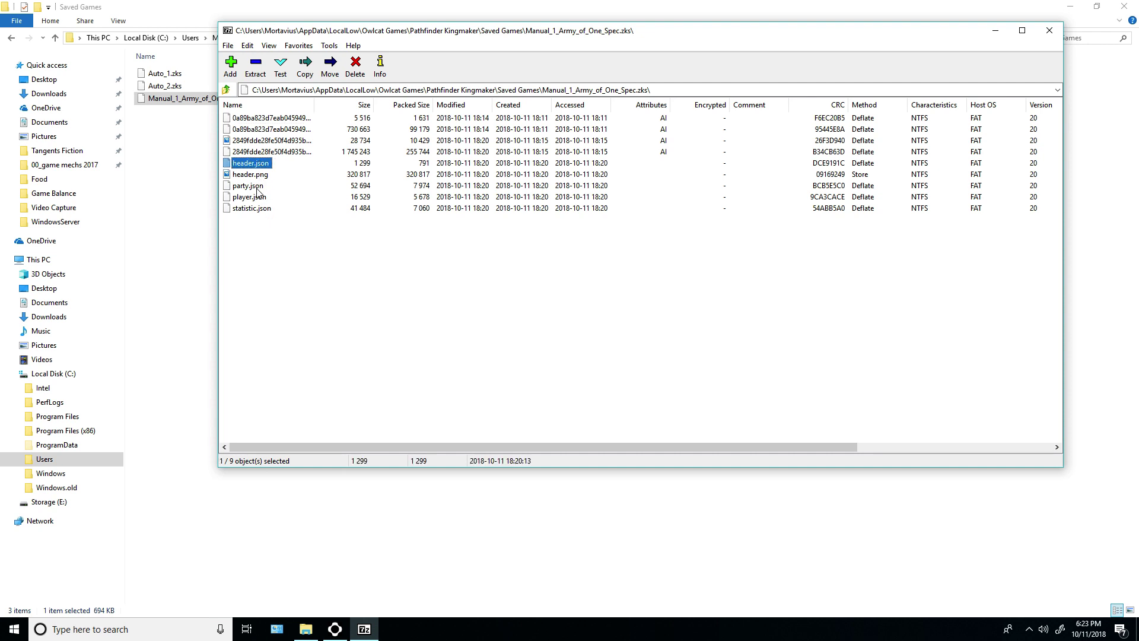
pyautogui.keyDown('shift'); pyautogui.click(258, 187); pyautogui.keyUp('shift')
pyautogui.click(289, 229)
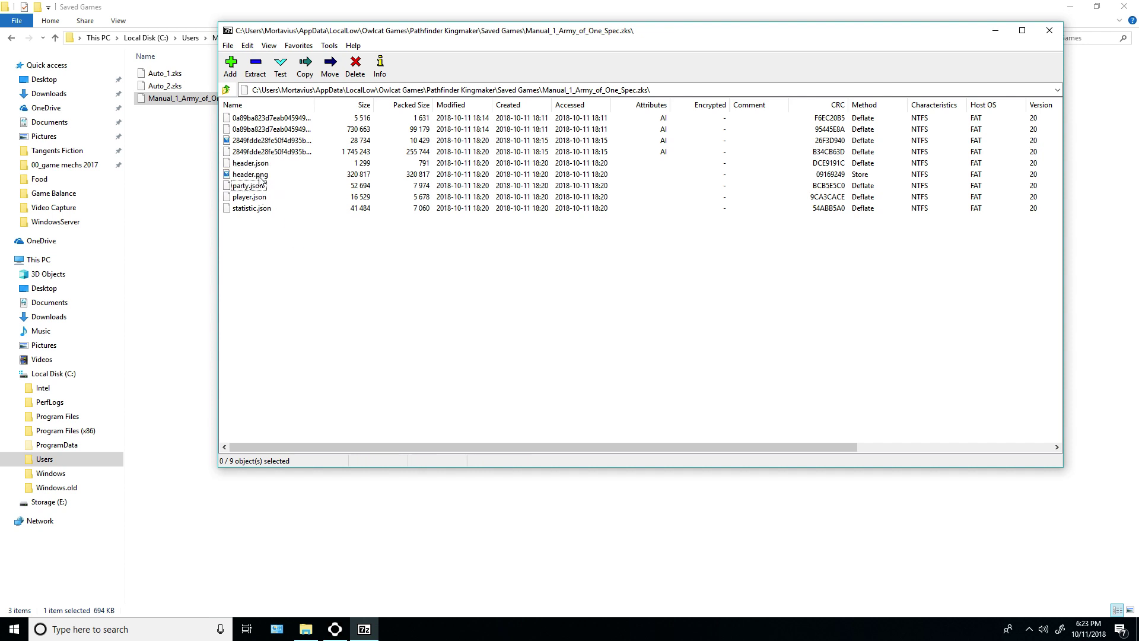
pyautogui.click(262, 166)
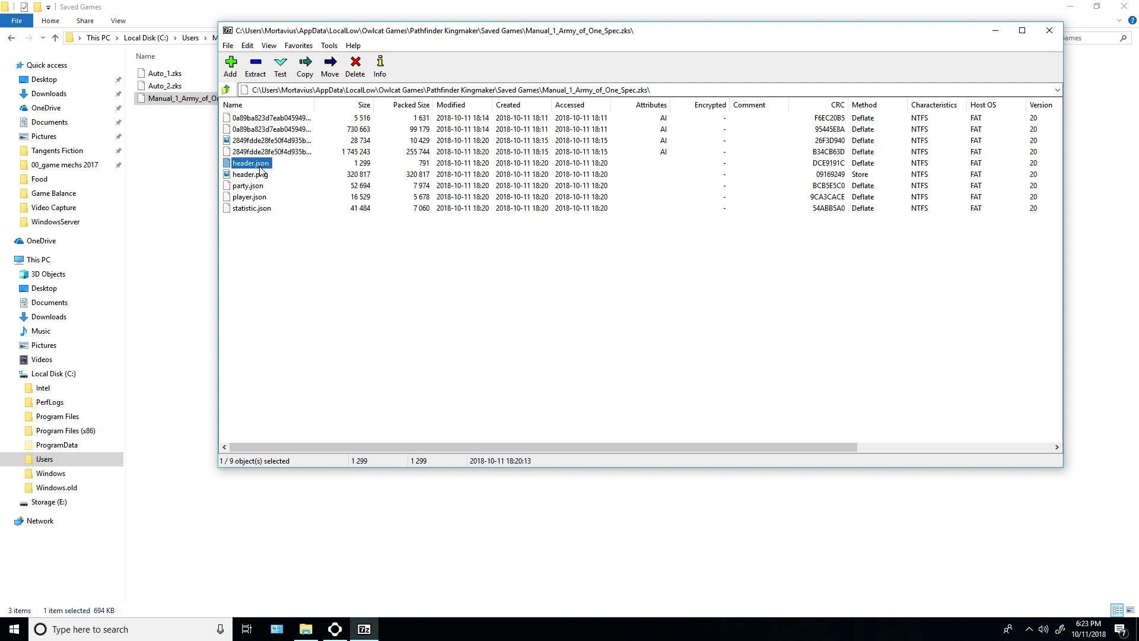
pyautogui.keyDown('shift'); pyautogui.click(257, 211); pyautogui.keyUp('shift')
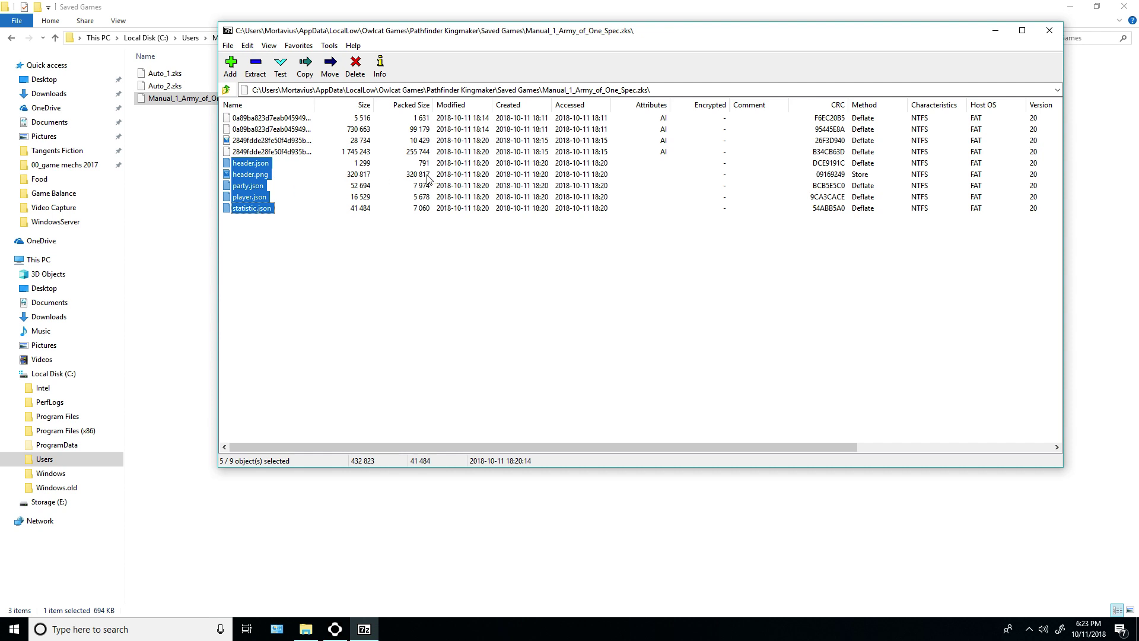
pyautogui.click(312, 238)
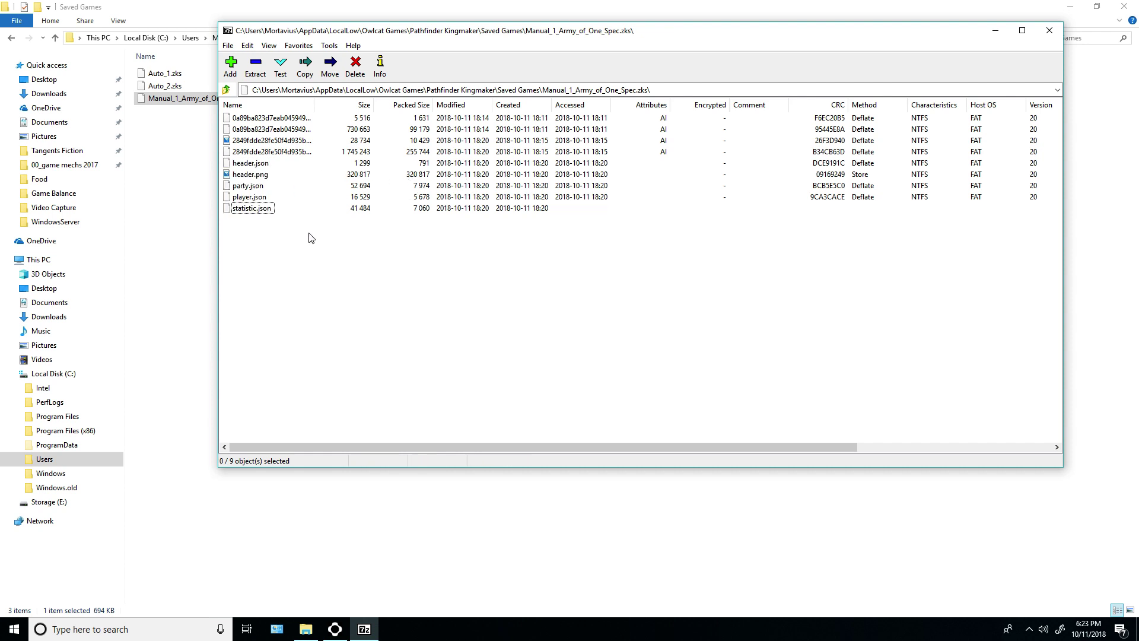
# Extract party.json and player.json from the save archive into the Saved Games folder
pyautogui.click(253, 188)
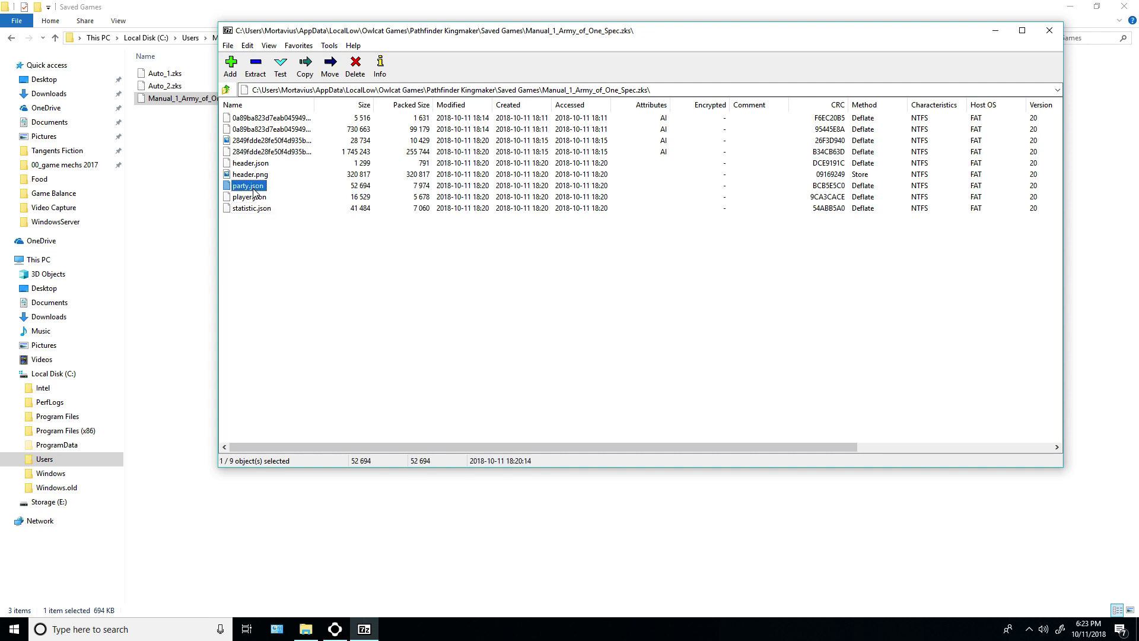
pyautogui.click(252, 197)
pyautogui.click(248, 187)
pyautogui.keyDown('ctrl'); pyautogui.click(253, 198); pyautogui.keyUp('ctrl')
pyautogui.moveTo(241, 188); pyautogui.dragTo(188, 264)
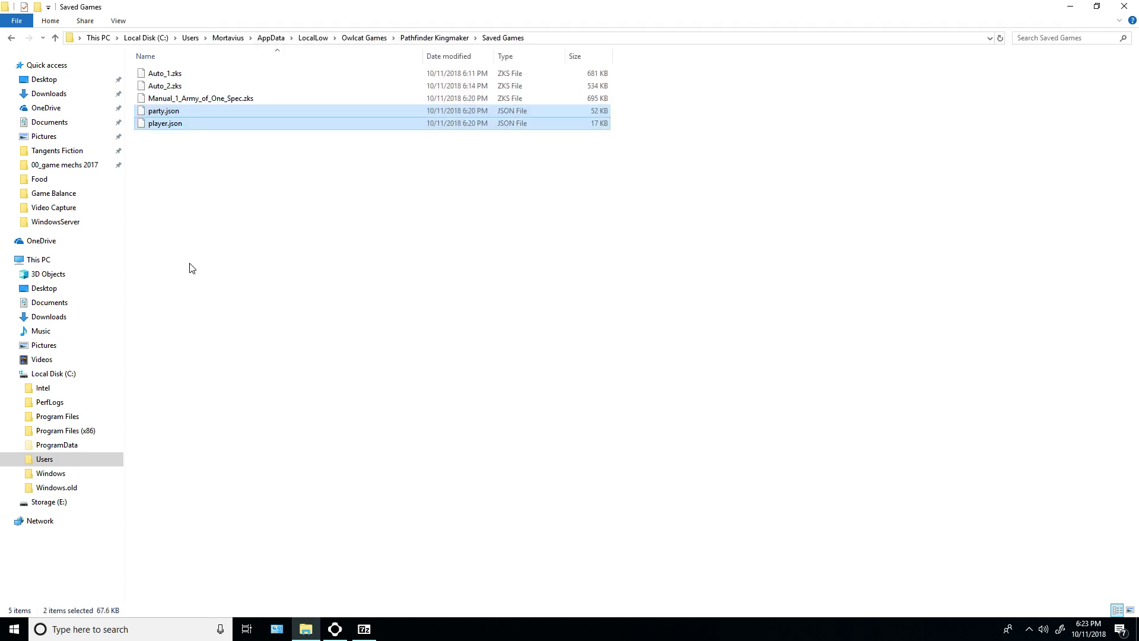
# Extract header.json and statistic.json from the 7-Zip archive into the Saved Games folder
pyautogui.click(364, 629)
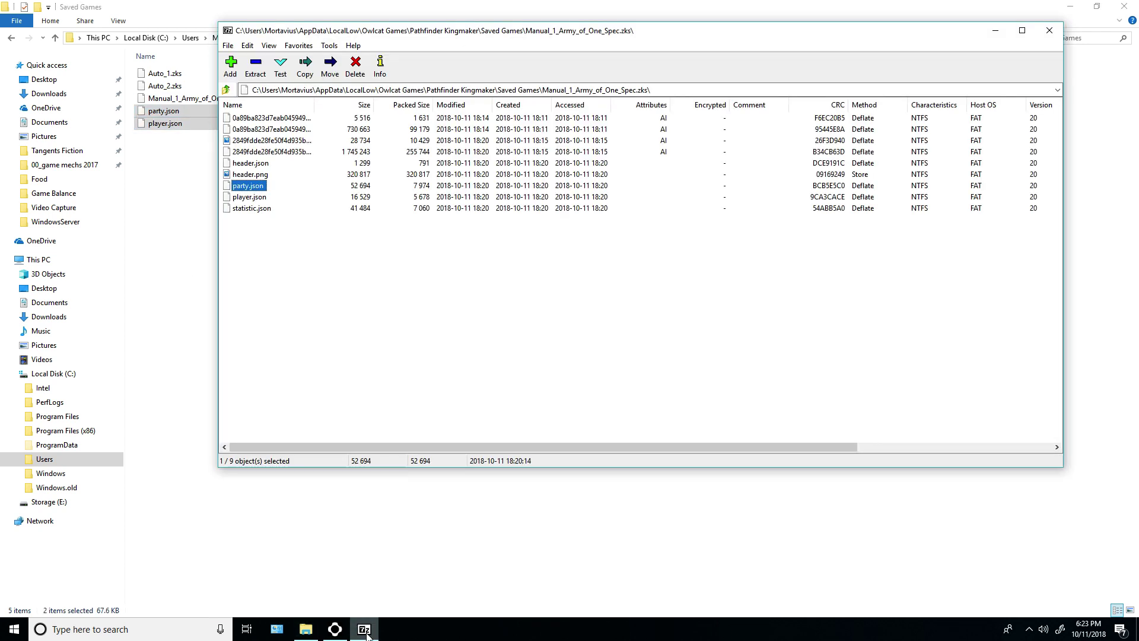
pyautogui.click(256, 164)
pyautogui.moveTo(256, 167); pyautogui.dragTo(172, 228)
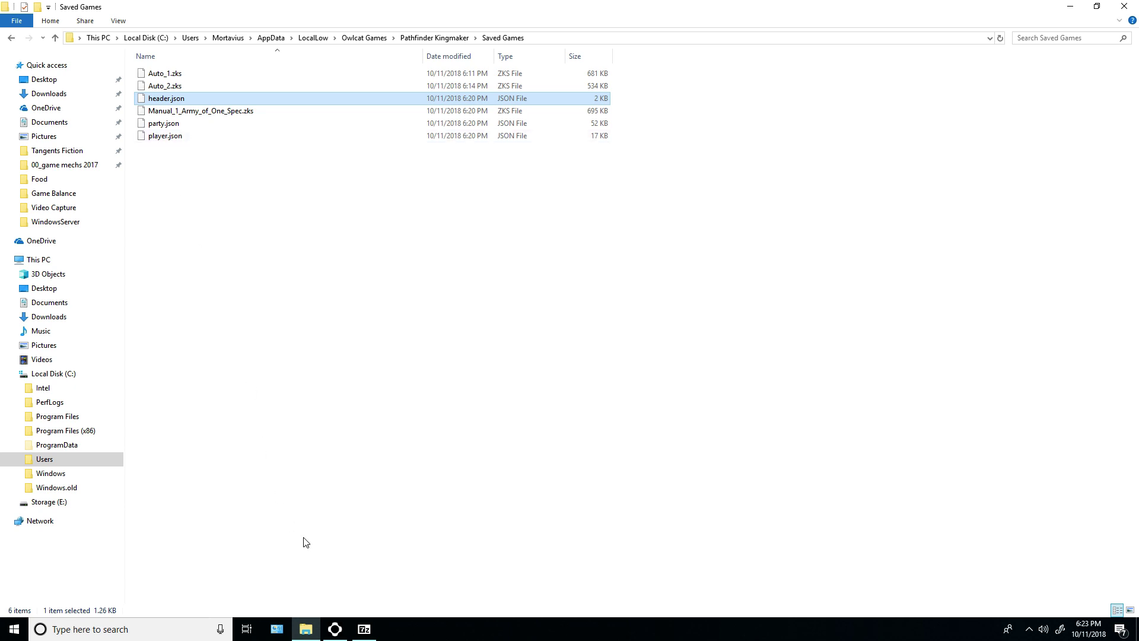
pyautogui.click(365, 629)
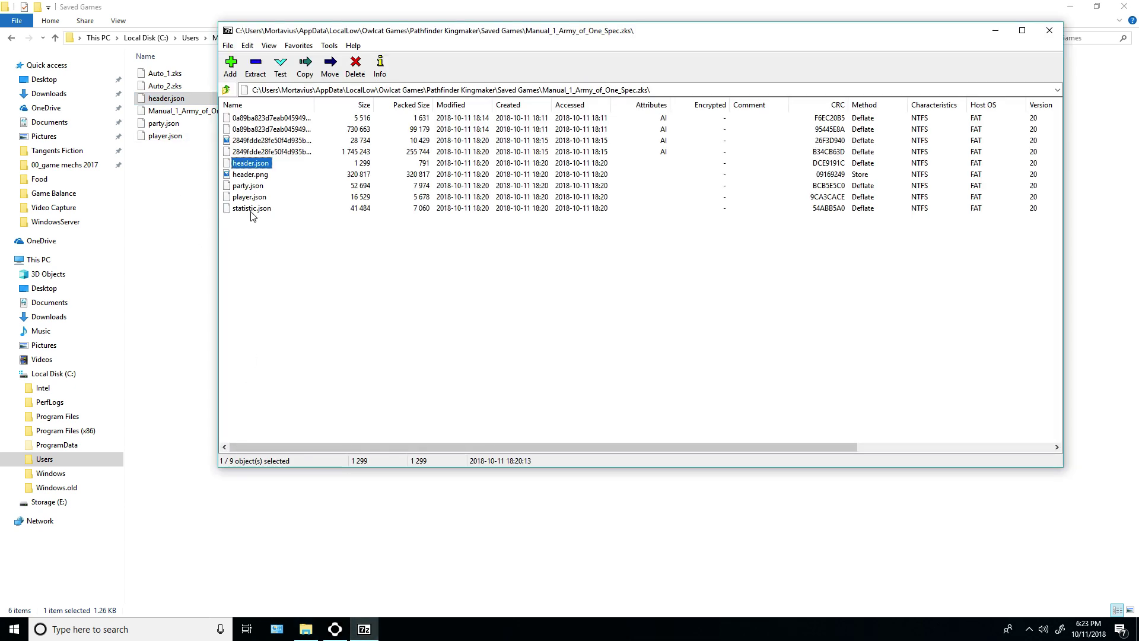
pyautogui.moveTo(252, 210); pyautogui.dragTo(173, 234)
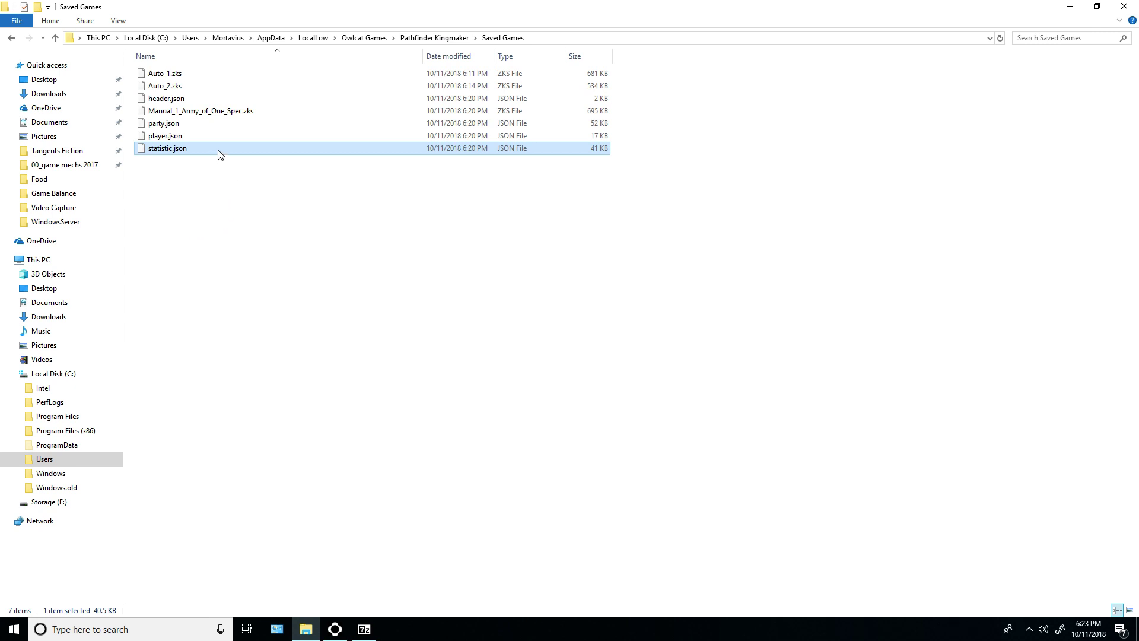
pyautogui.click(174, 99)
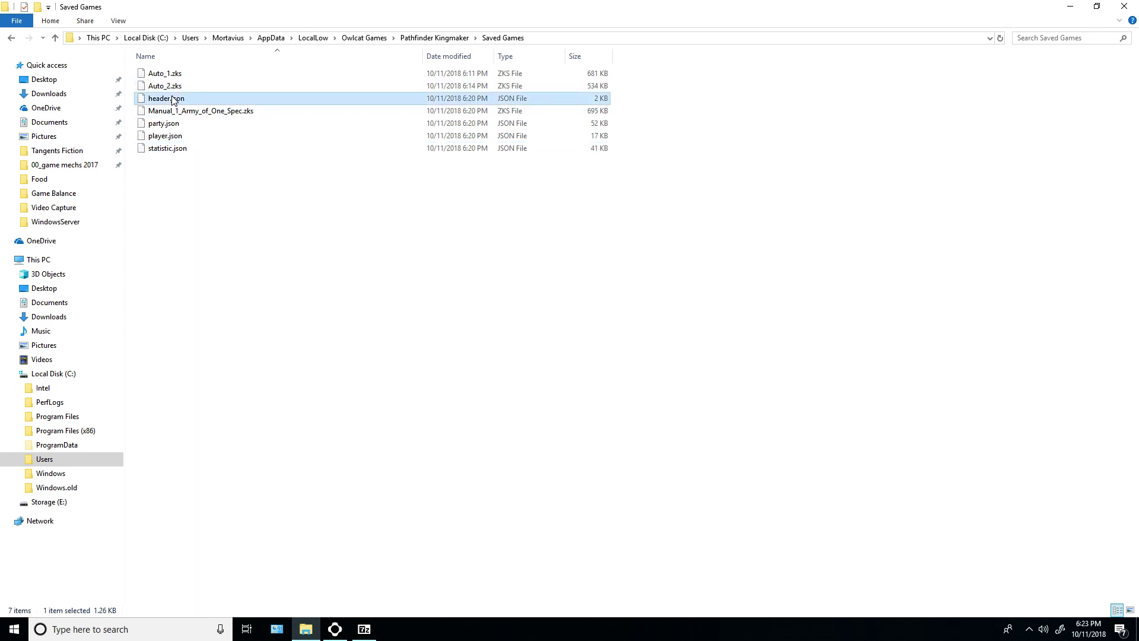
pyautogui.doubleClick(174, 100)
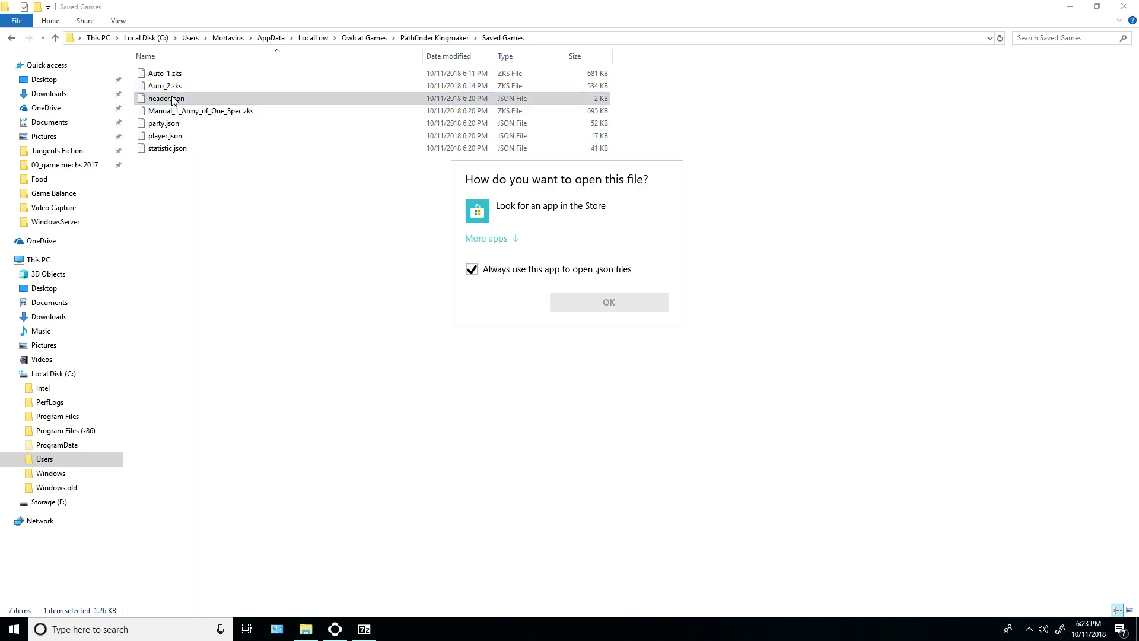
pyautogui.click(645, 307)
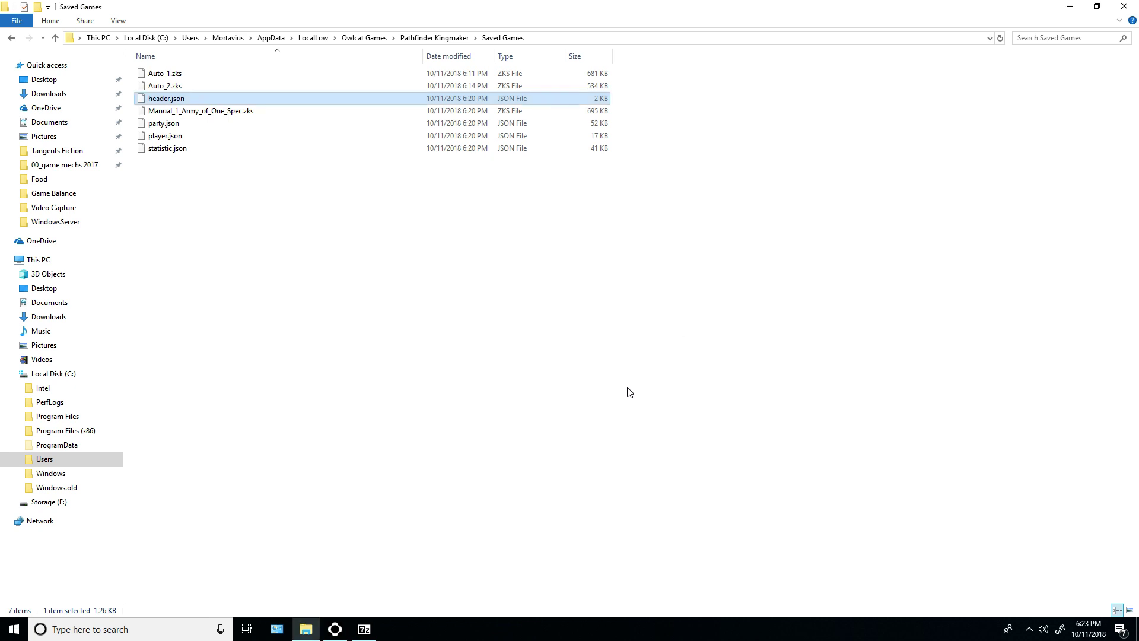
# Inspect header.json in Notepad++, closing the leftover player.json and party.json files, and exit the editor
pyautogui.rightClick(176, 101)
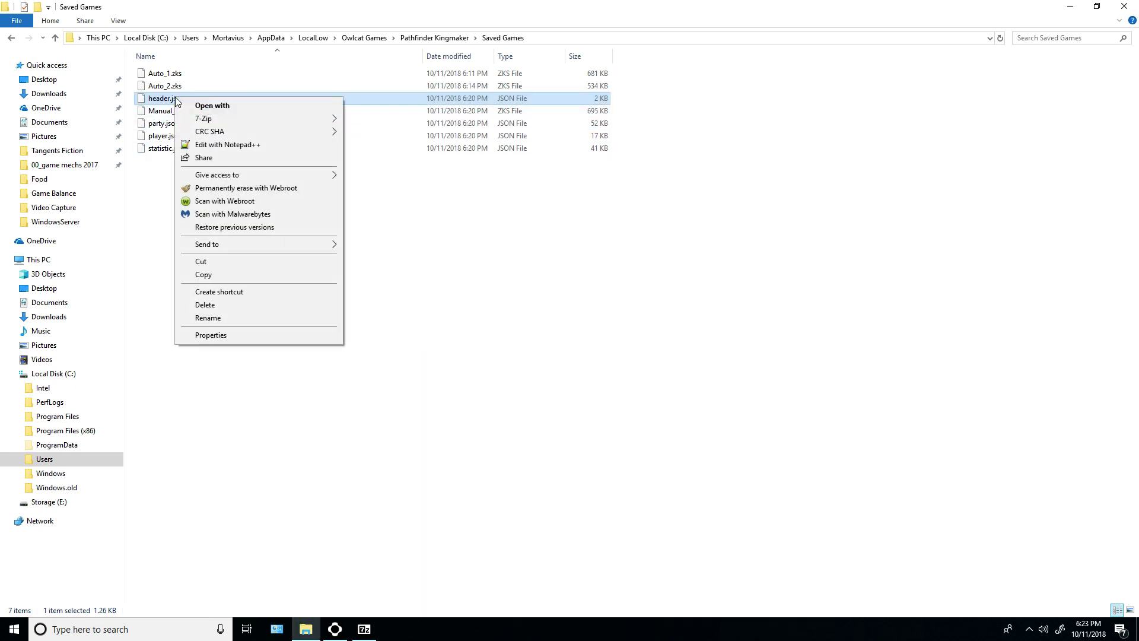
pyautogui.click(224, 145)
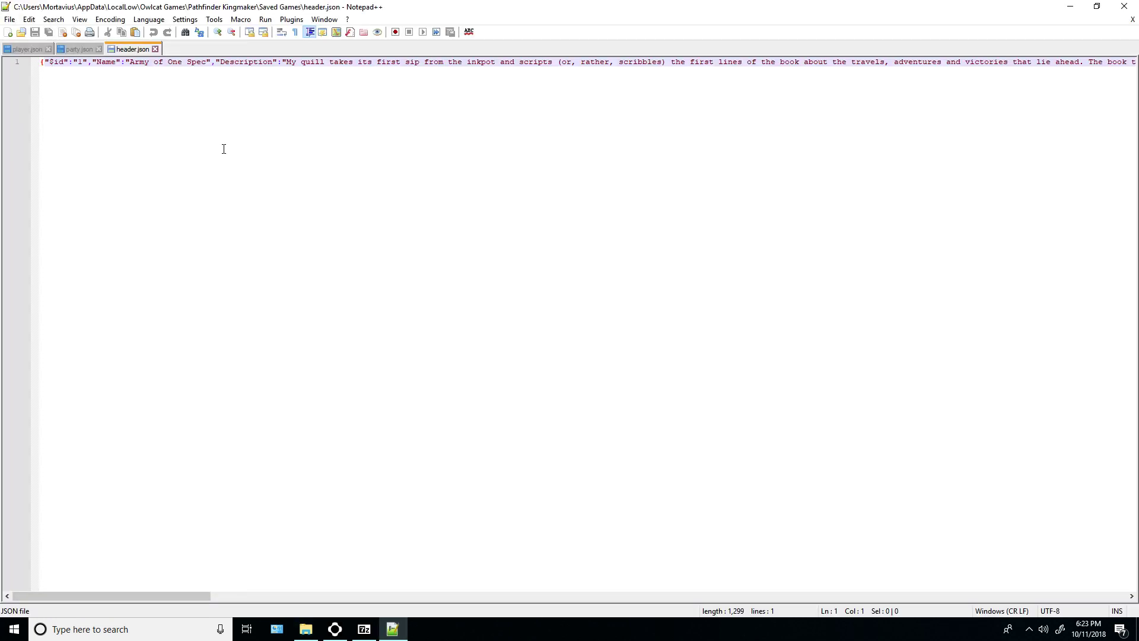
pyautogui.click(48, 49)
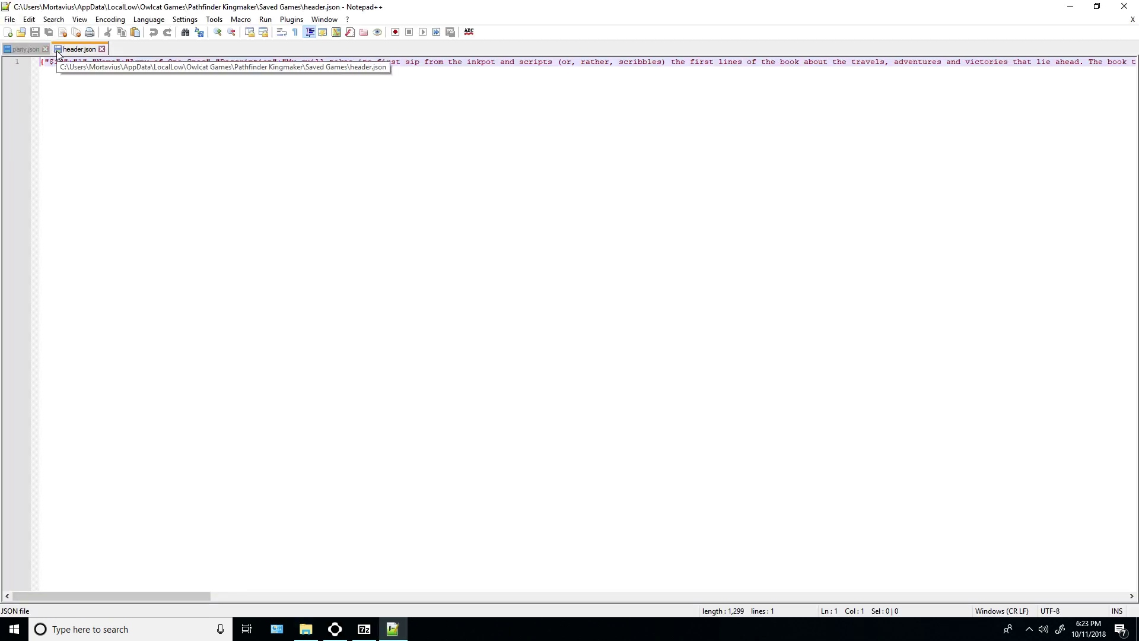
pyautogui.click(46, 48)
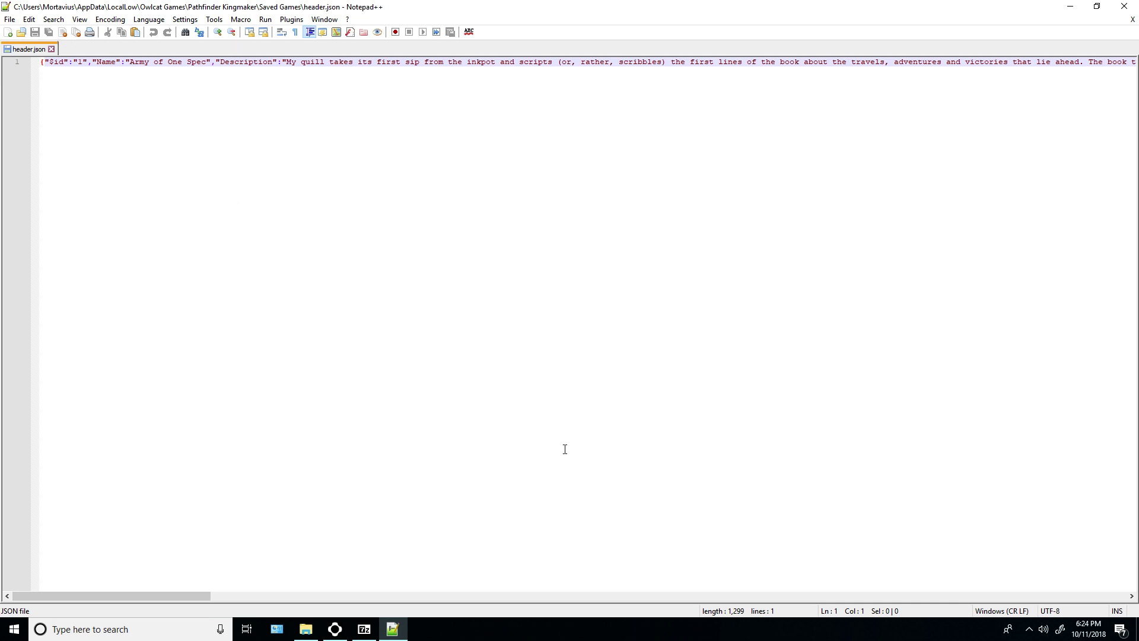
pyautogui.moveTo(186, 596); pyautogui.dragTo(164, 561)
pyautogui.click(1124, 7)
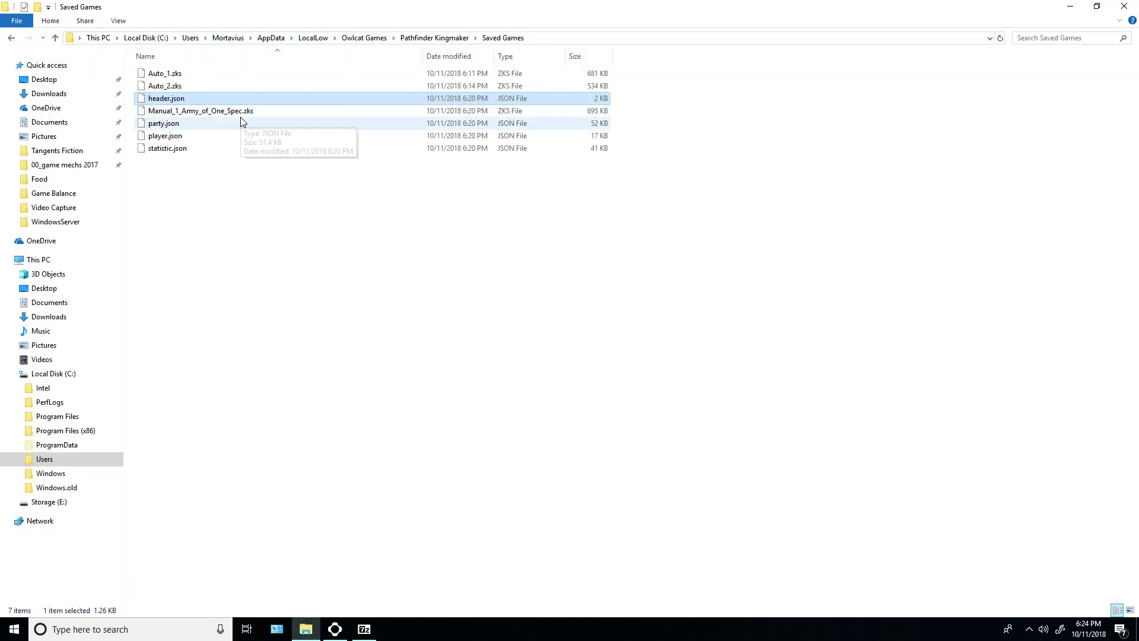
# Delete the extracted header.json from the Saved Games folder
pyautogui.click(191, 101)
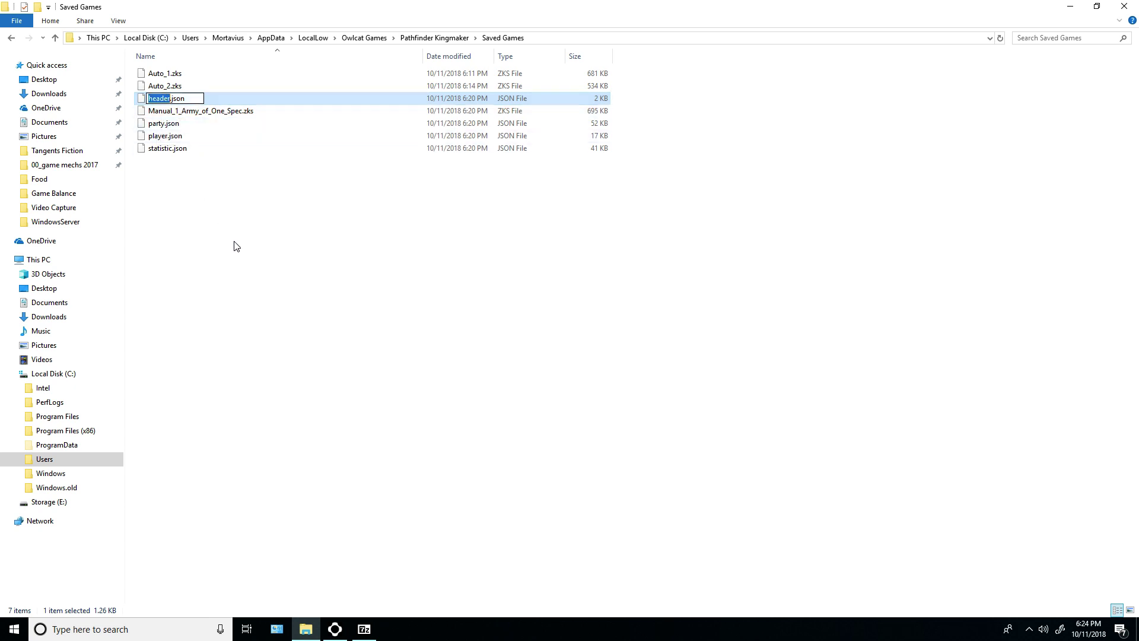
pyautogui.press('Escape')
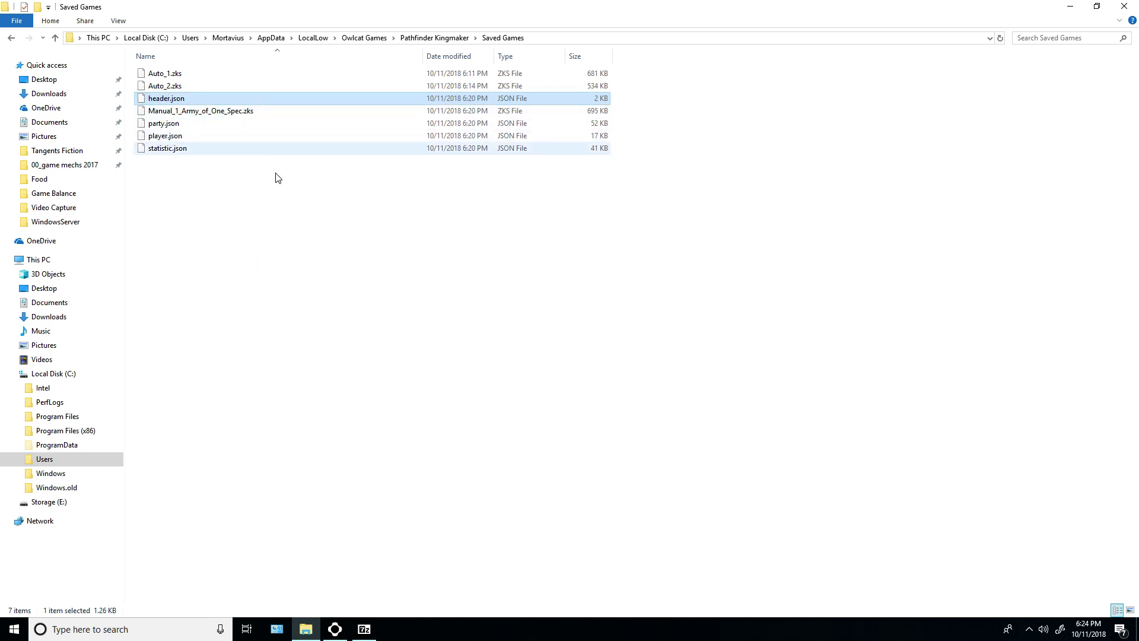
pyautogui.press('Delete')
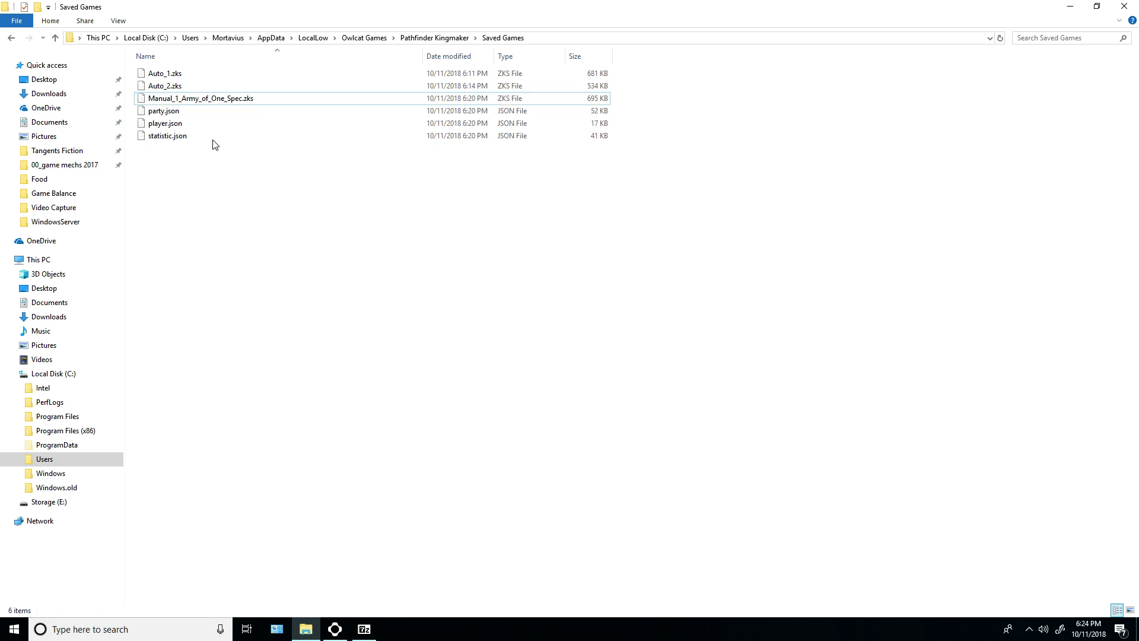
# Open the extracted statistic.json from the Saved Games folder in Notepad++
pyautogui.click(186, 117)
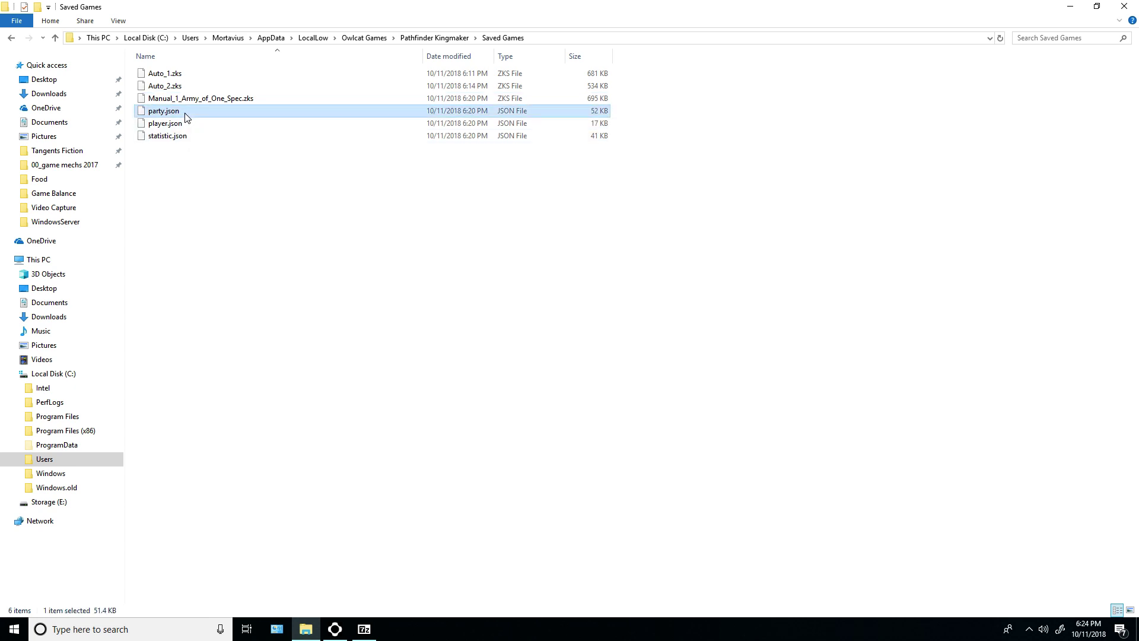
pyautogui.click(194, 127)
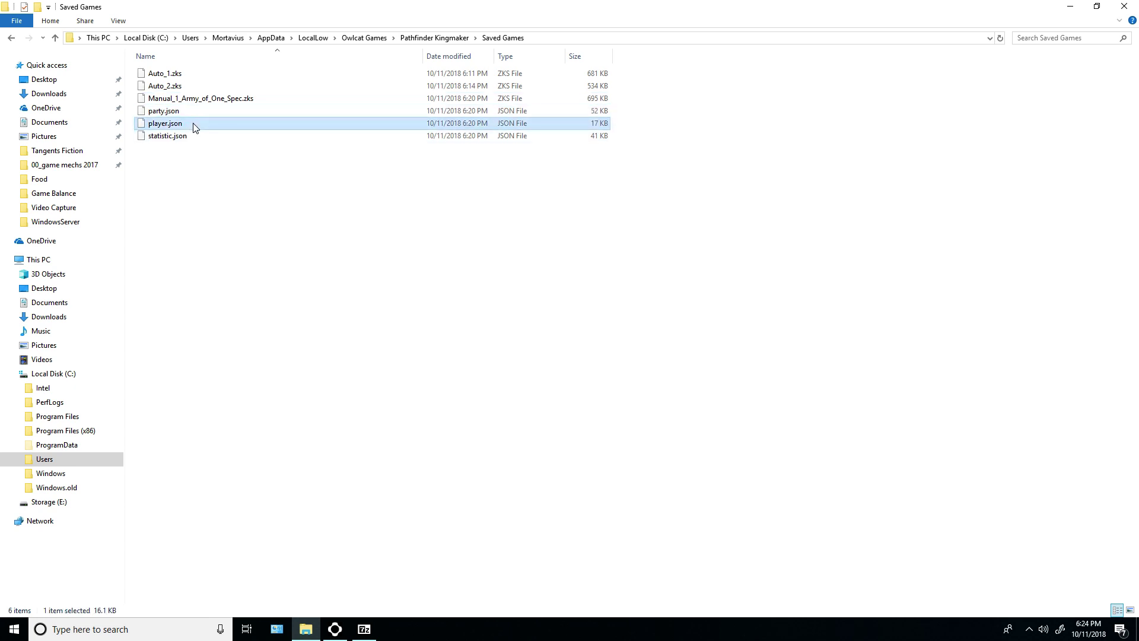
pyautogui.click(193, 136)
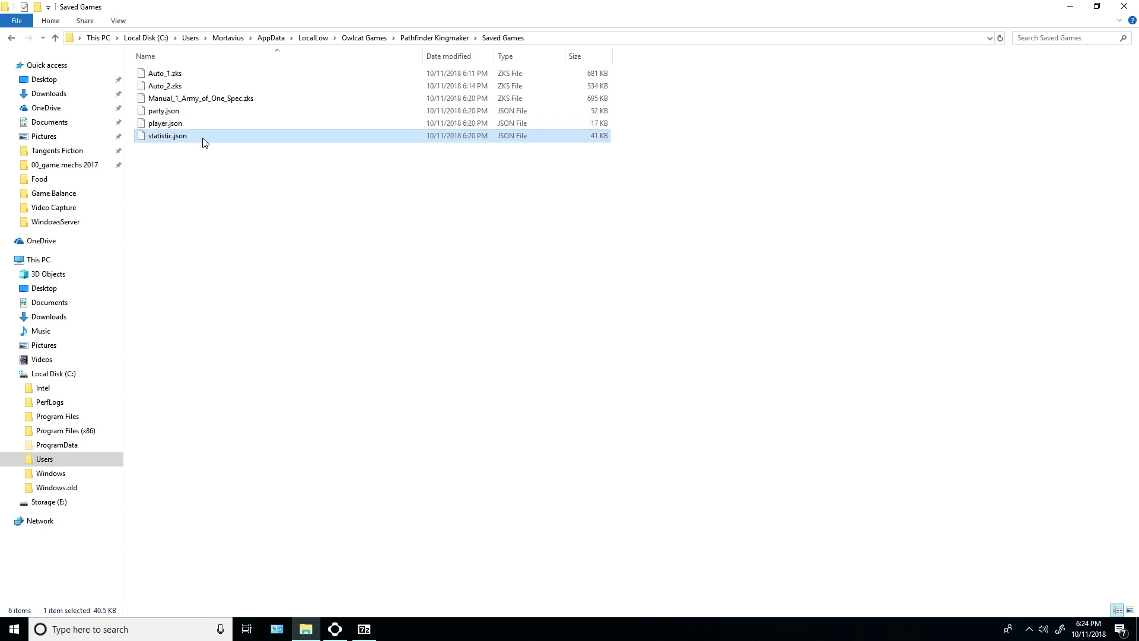
pyautogui.doubleClick(203, 142)
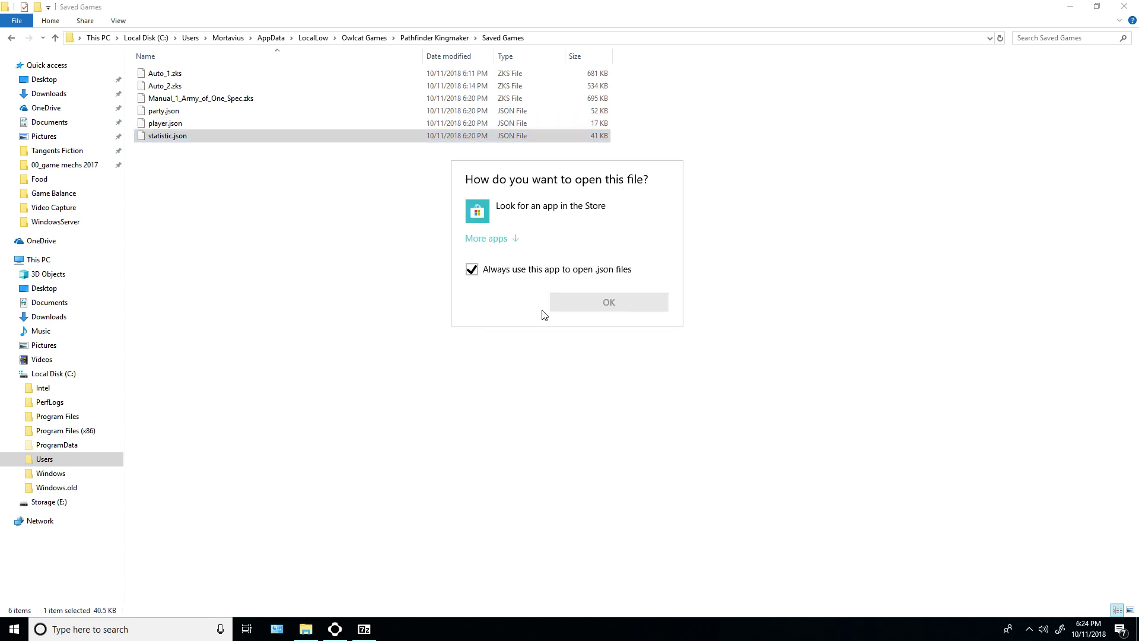
pyautogui.click(329, 233)
pyautogui.rightClick(212, 137)
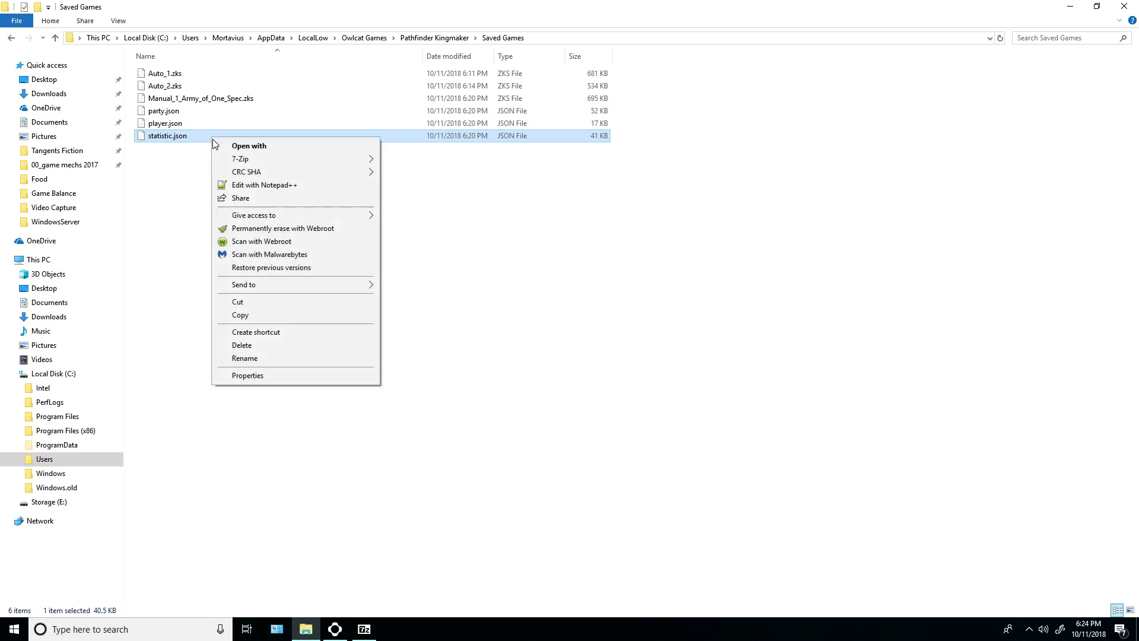
pyautogui.click(250, 186)
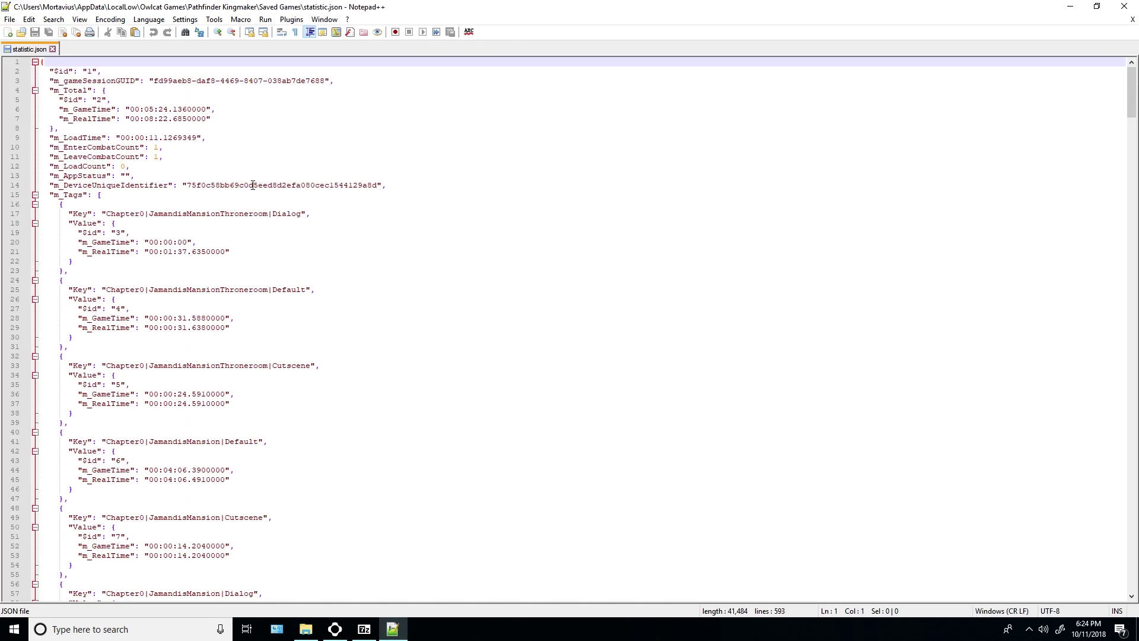
# Review the m_Tags entries in statistic.json, checking the game time and real time recorded for each area and mode
pyautogui.scroll(-4, 290, 187)
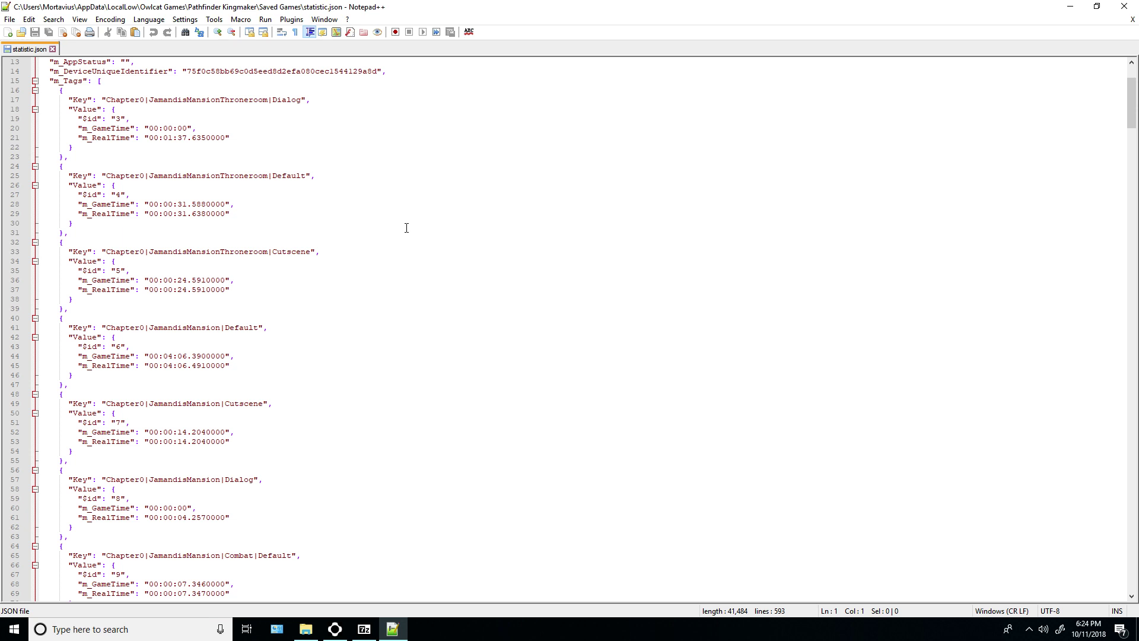
pyautogui.scroll(-4, 407, 229)
pyautogui.scroll(-2, 407, 230)
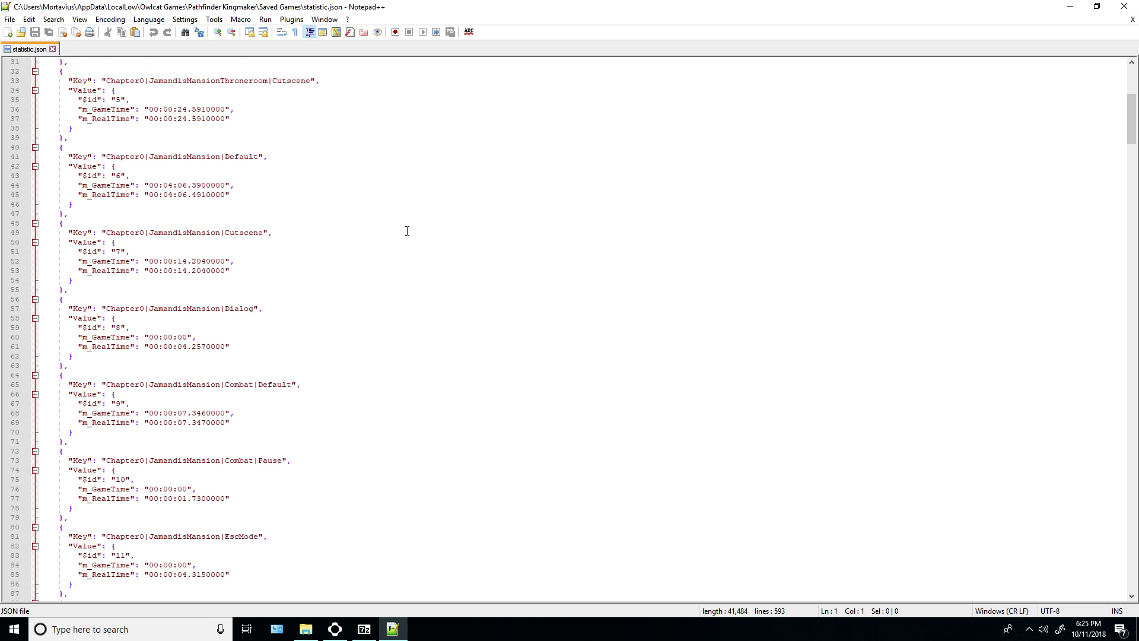
pyautogui.scroll(-3, 407, 230)
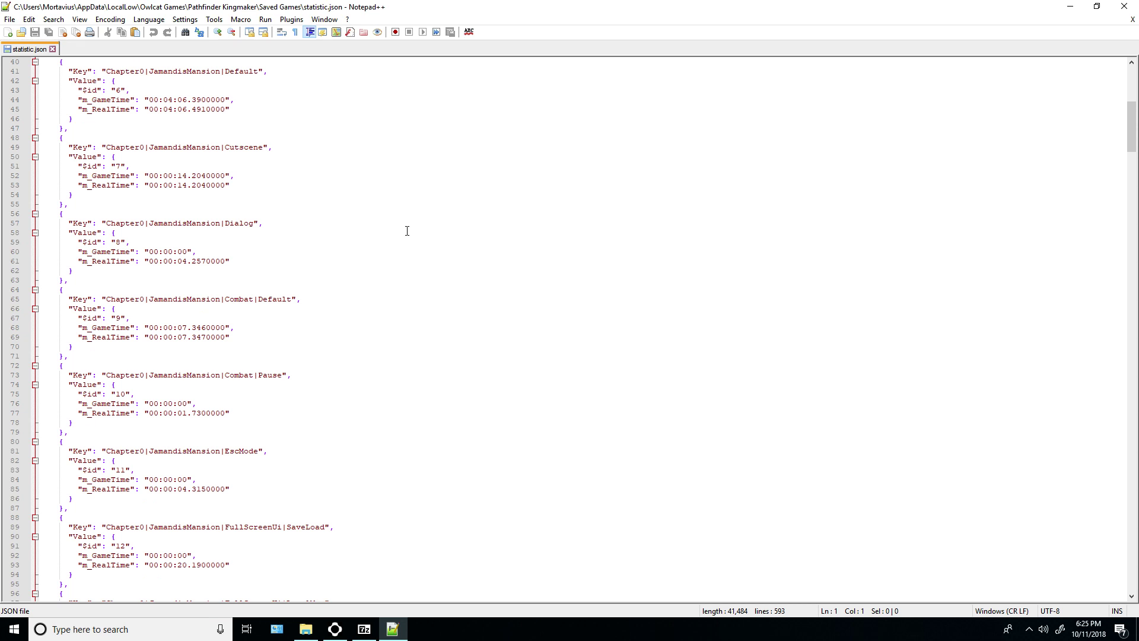
pyautogui.scroll(-2, 407, 231)
pyautogui.scroll(-8, 407, 231)
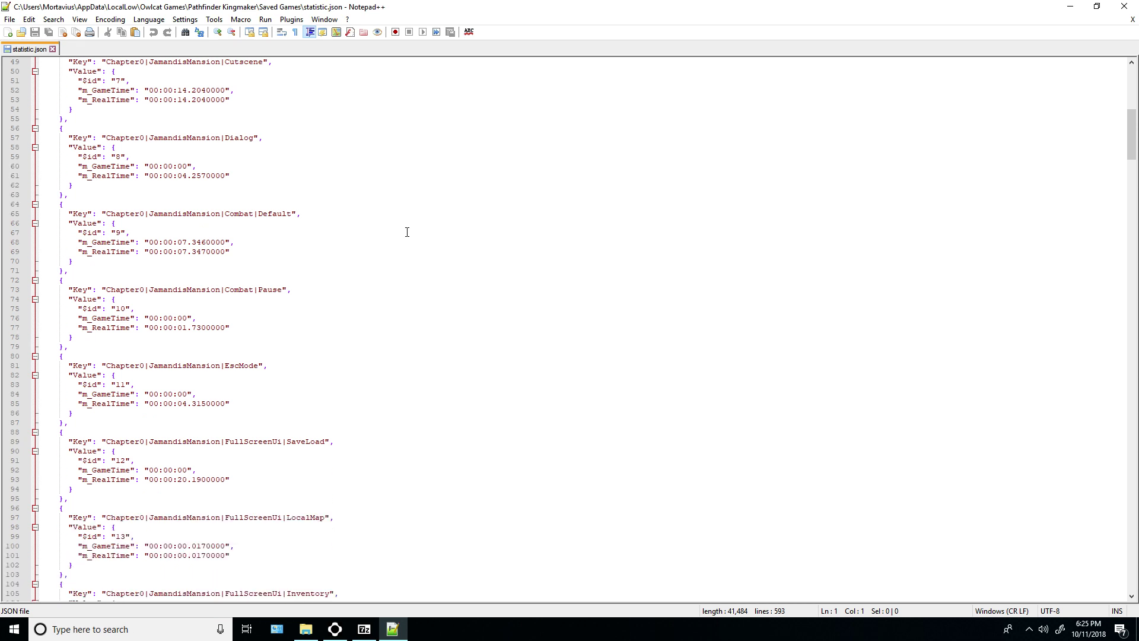
pyautogui.scroll(-12, 408, 234)
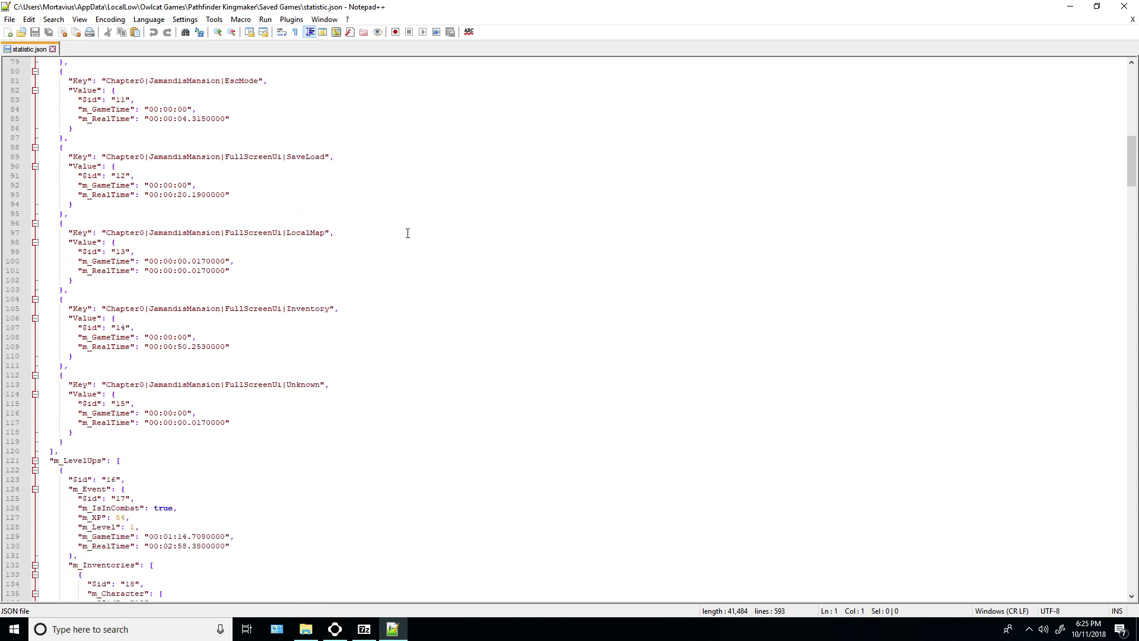
# Examine the m_LevelUps section with its character inventory and the m_EnterCombats section with its map point, characters and boss
pyautogui.scroll(-2, 408, 233)
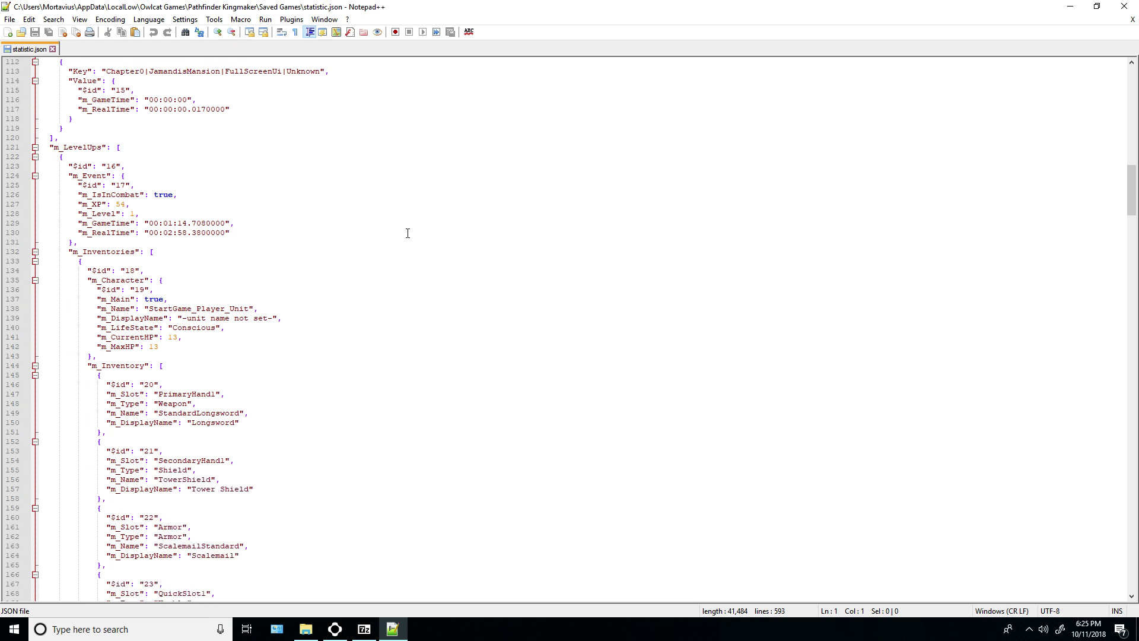
pyautogui.scroll(-9, 408, 233)
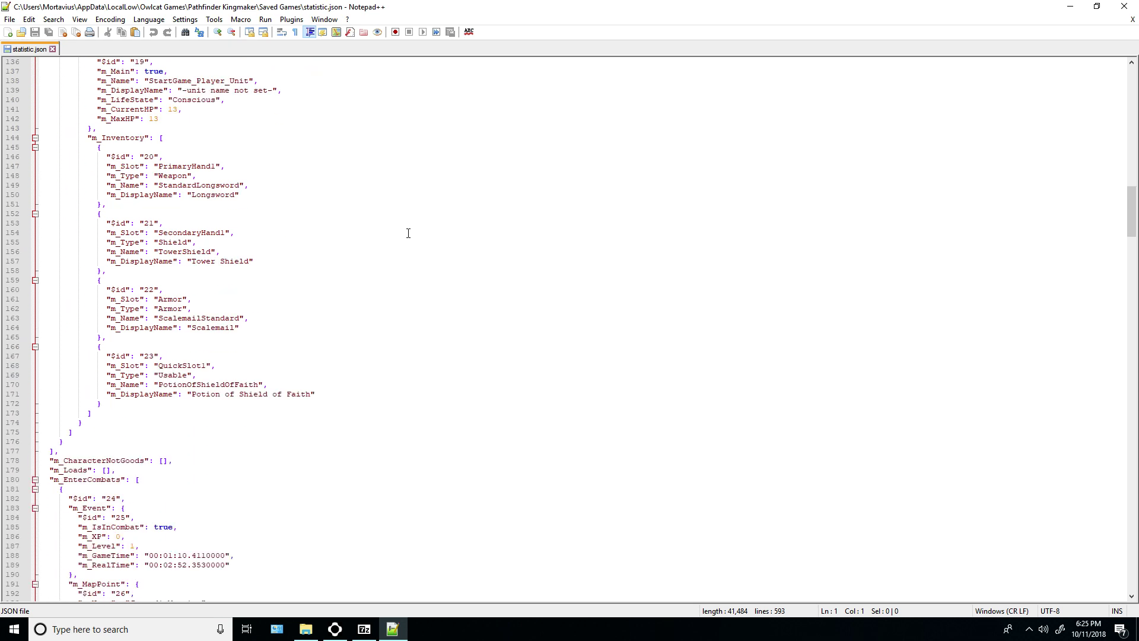
pyautogui.scroll(-1, 409, 233)
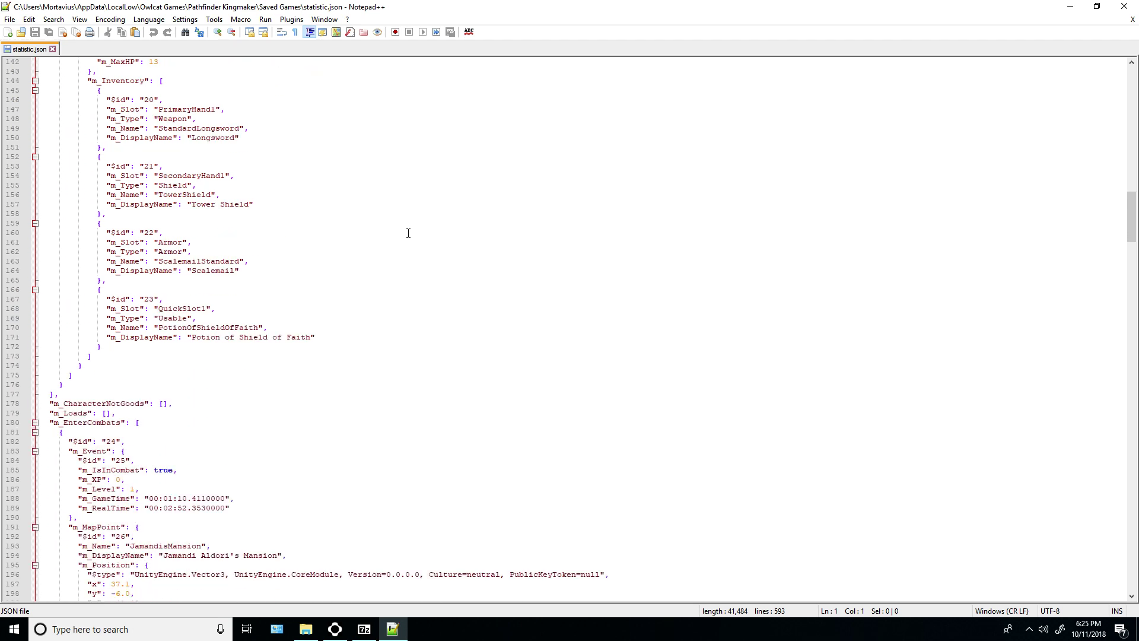
pyautogui.scroll(7, 425, 229)
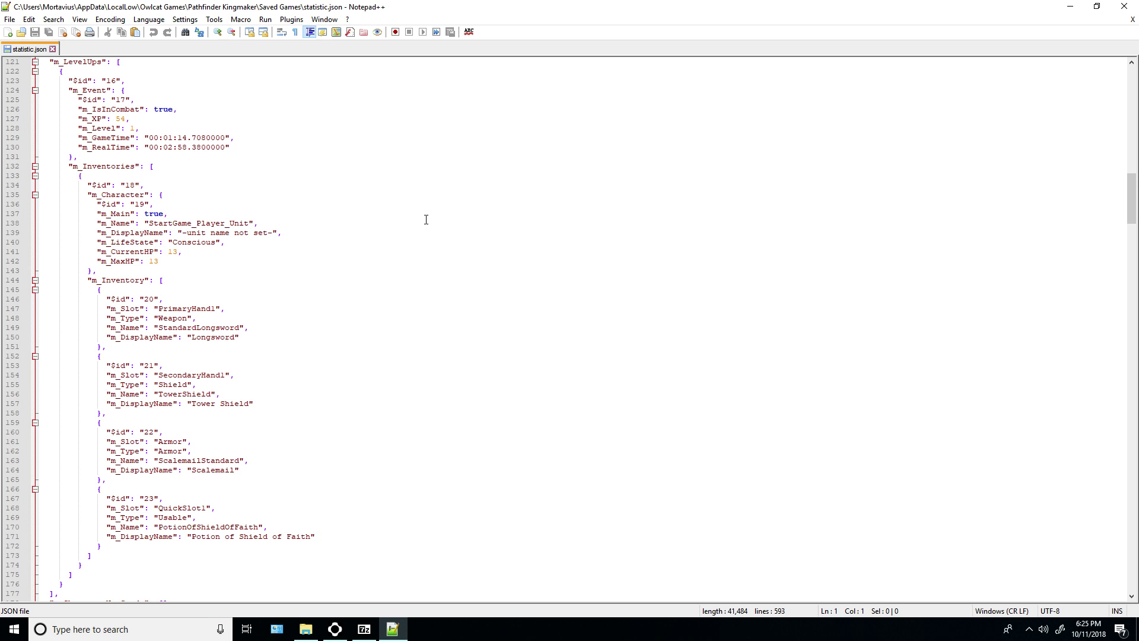
pyautogui.scroll(-1, 426, 219)
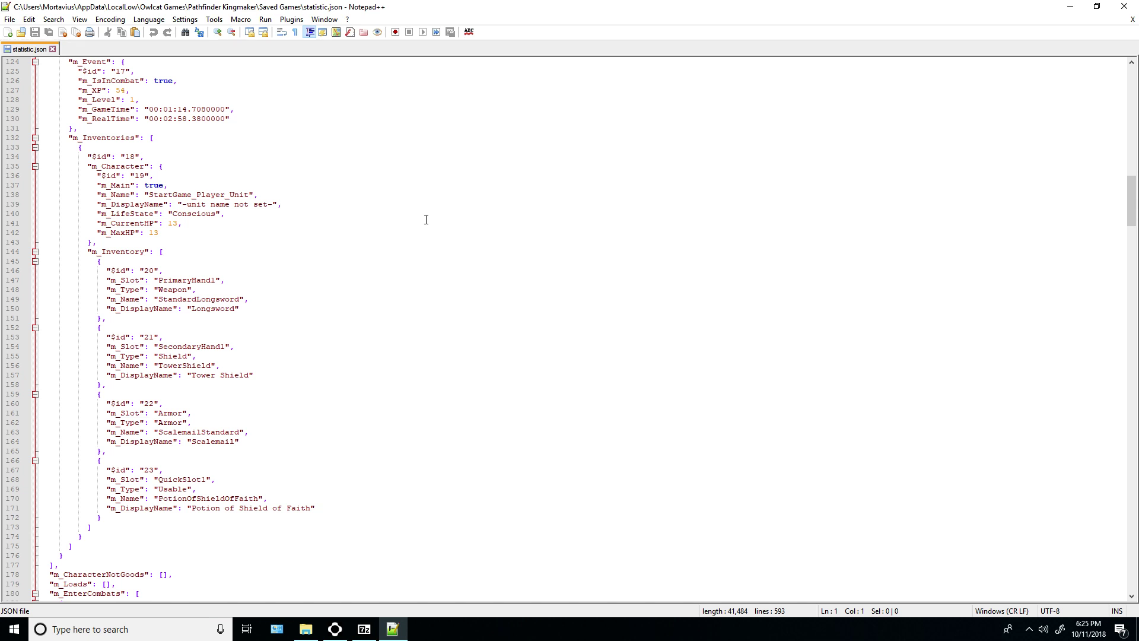
pyautogui.scroll(-12, 426, 220)
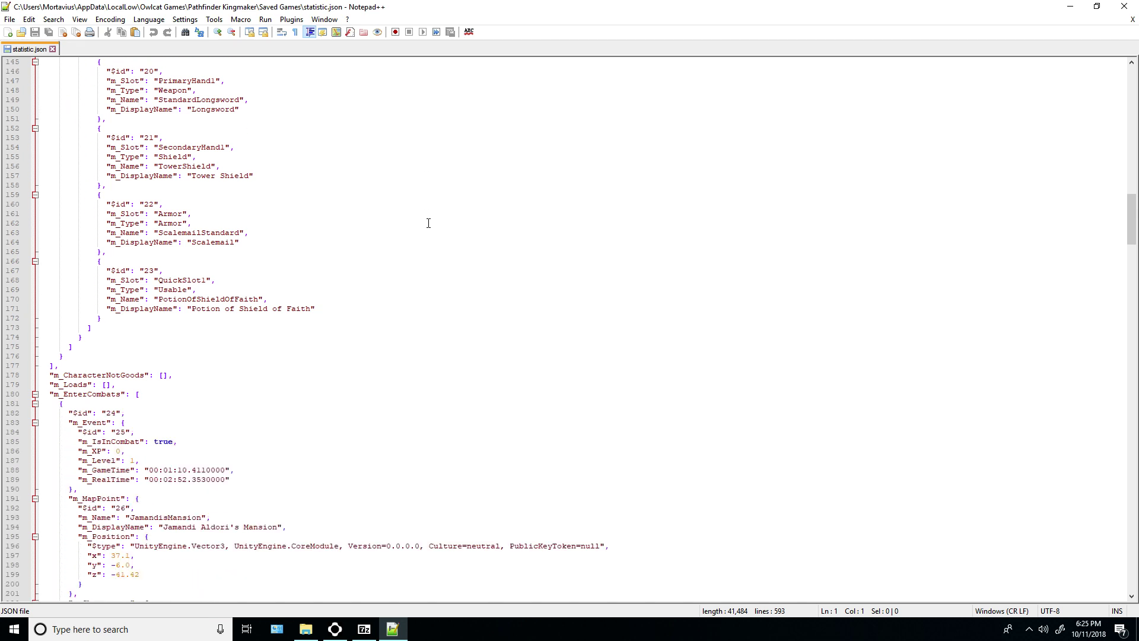
pyautogui.scroll(-2, 429, 224)
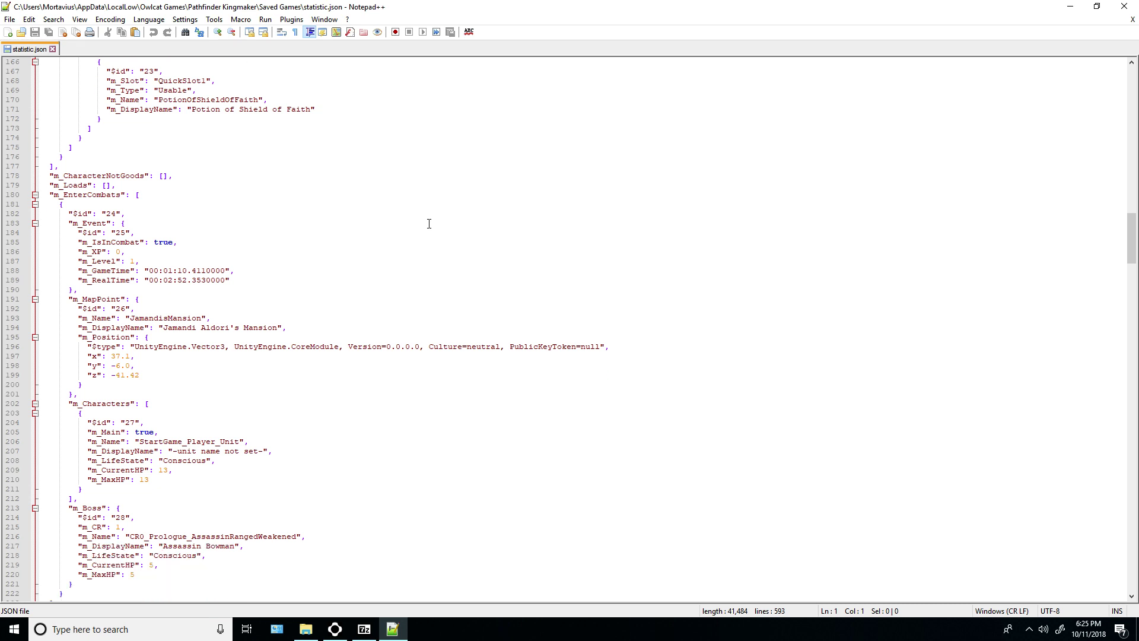
pyautogui.scroll(-3, 429, 224)
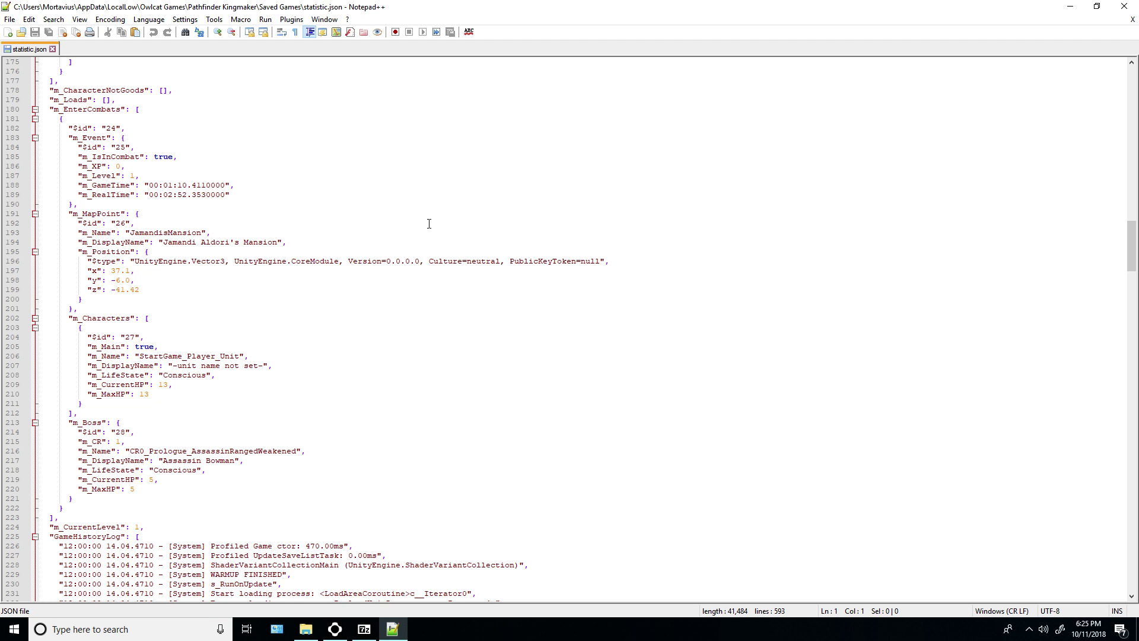
pyautogui.scroll(-8, 429, 224)
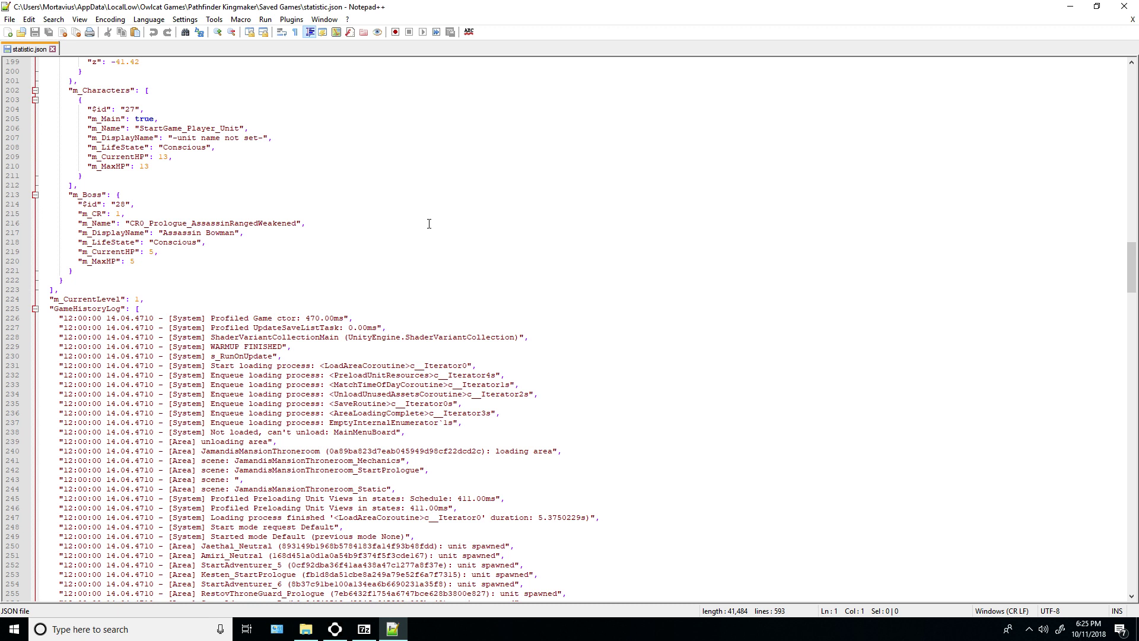
pyautogui.scroll(9, 429, 224)
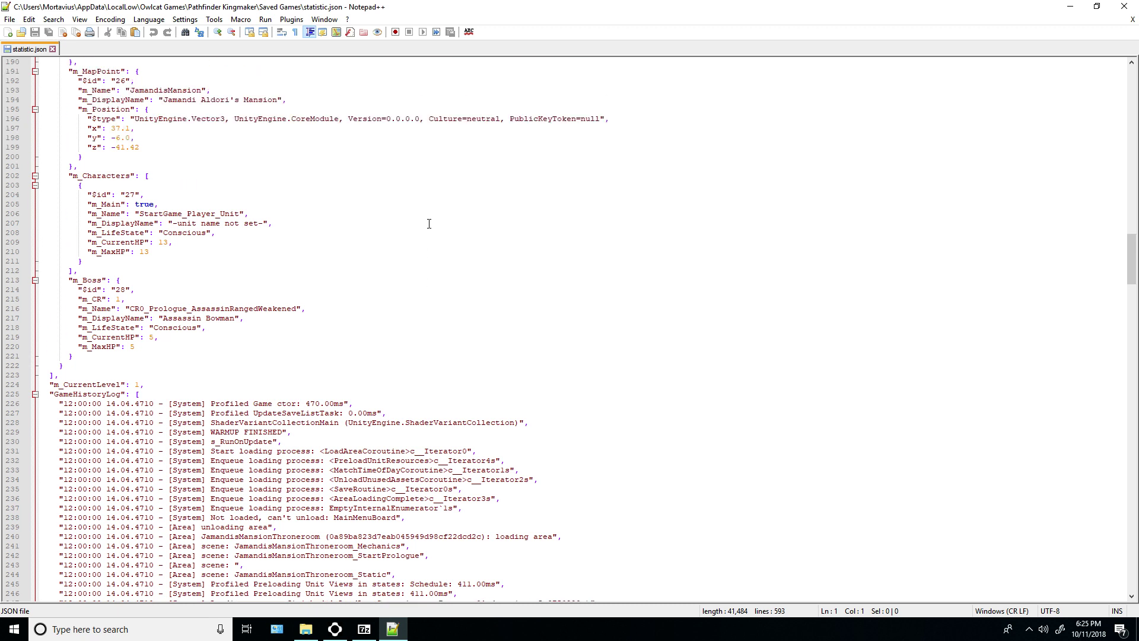
# Read through the GameHistoryLog in statistic.json down to its final entries
pyautogui.scroll(-20, 429, 224)
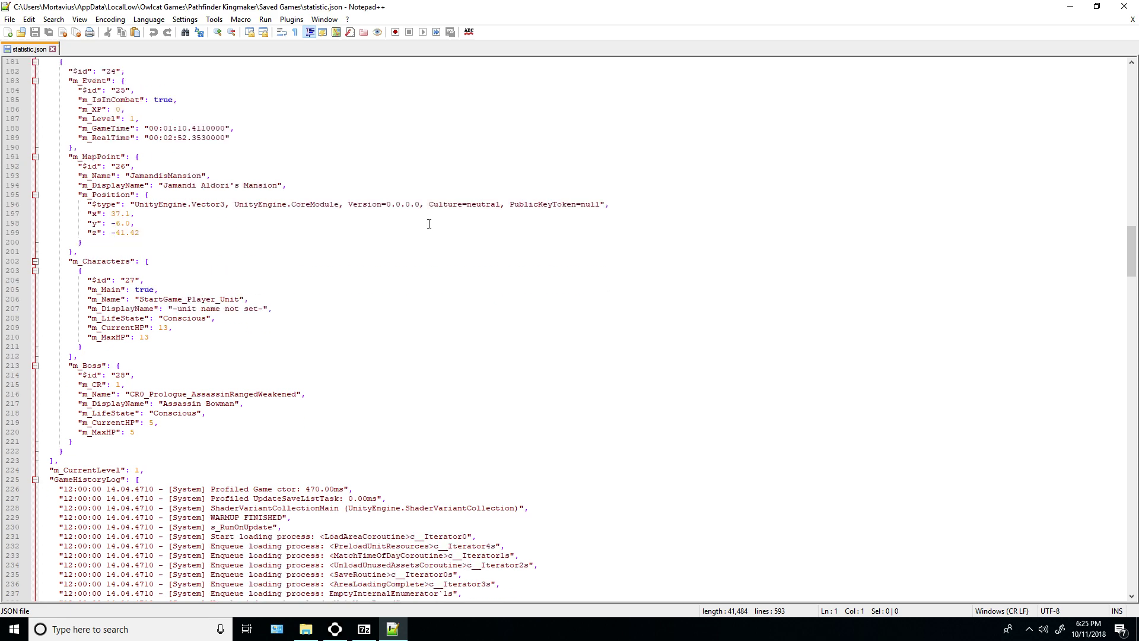
pyautogui.scroll(-16, 431, 224)
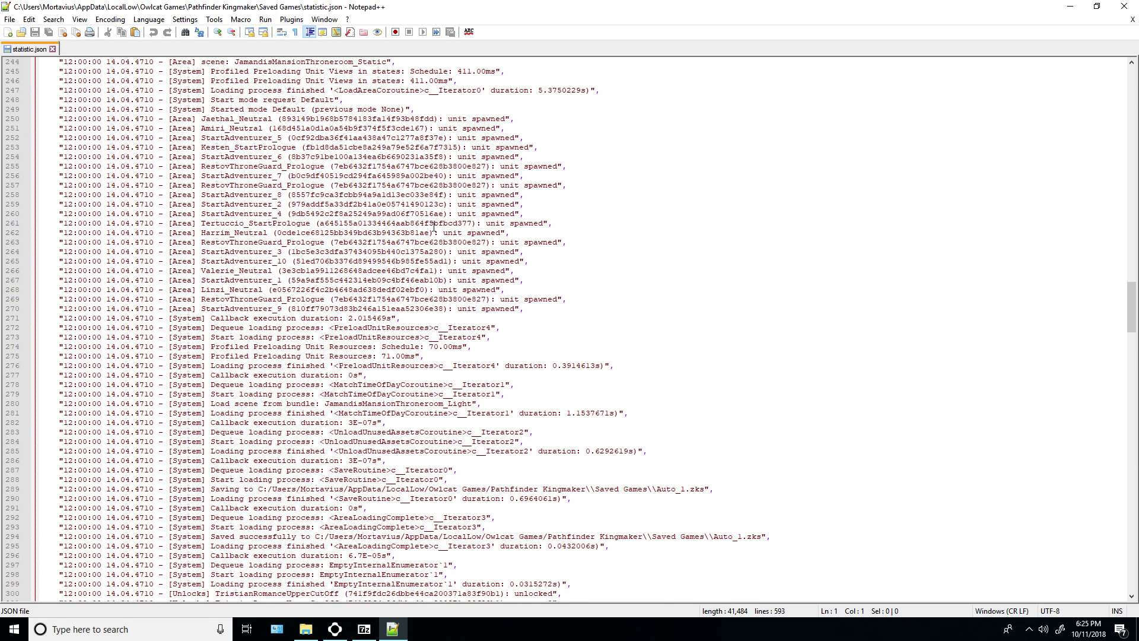
pyautogui.scroll(-1, 435, 228)
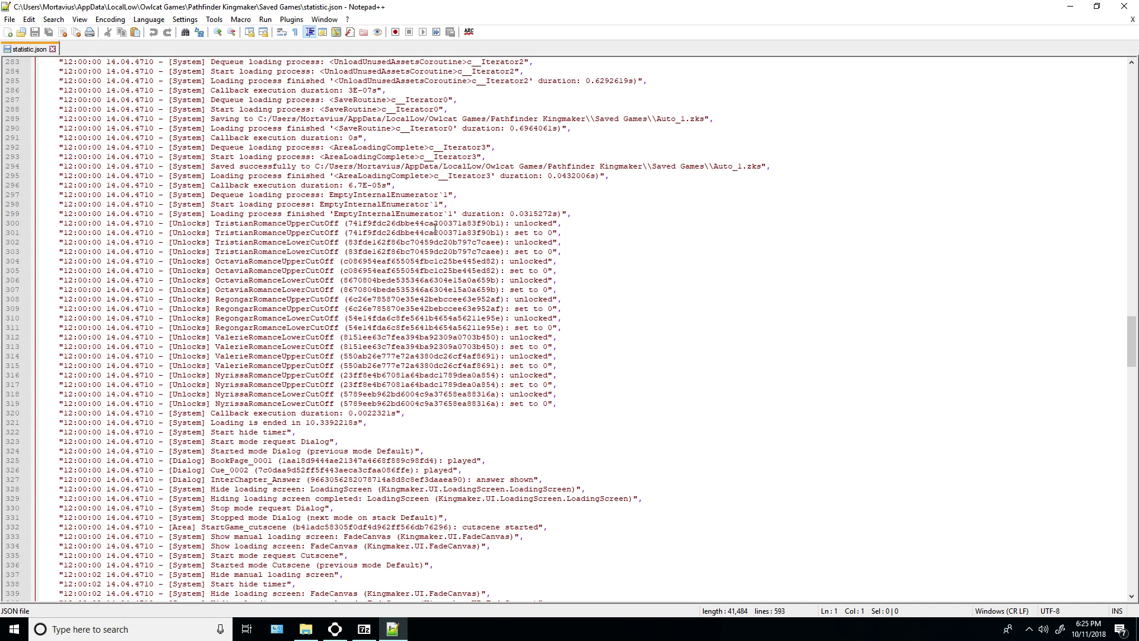
pyautogui.scroll(15, 435, 228)
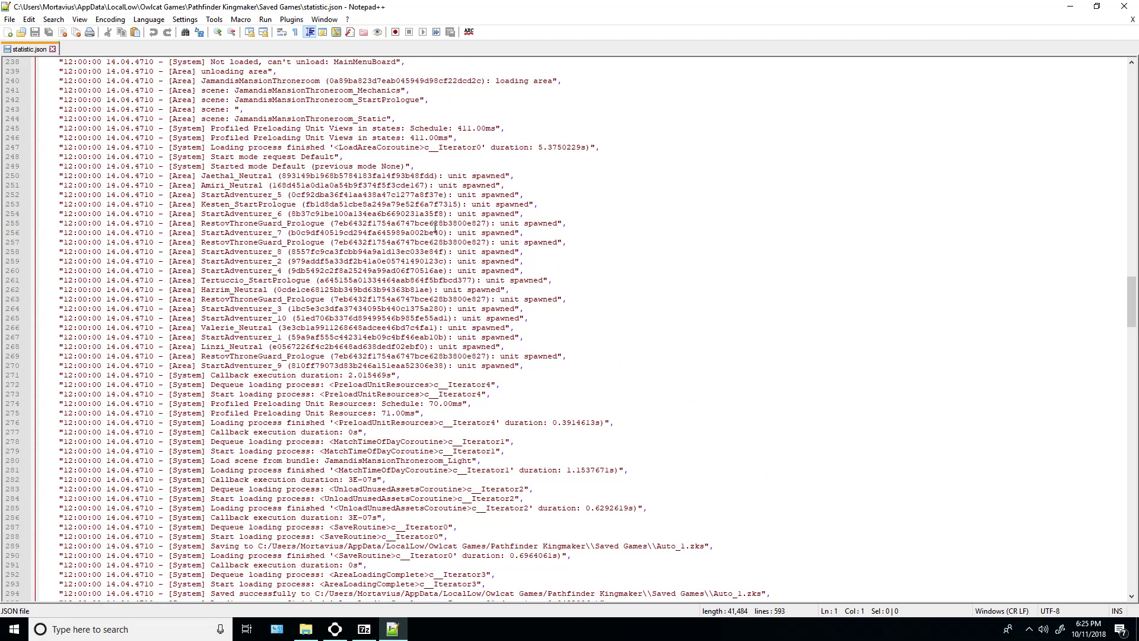
pyautogui.scroll(8, 435, 229)
pyautogui.scroll(-8, 435, 228)
pyautogui.scroll(-17, 435, 228)
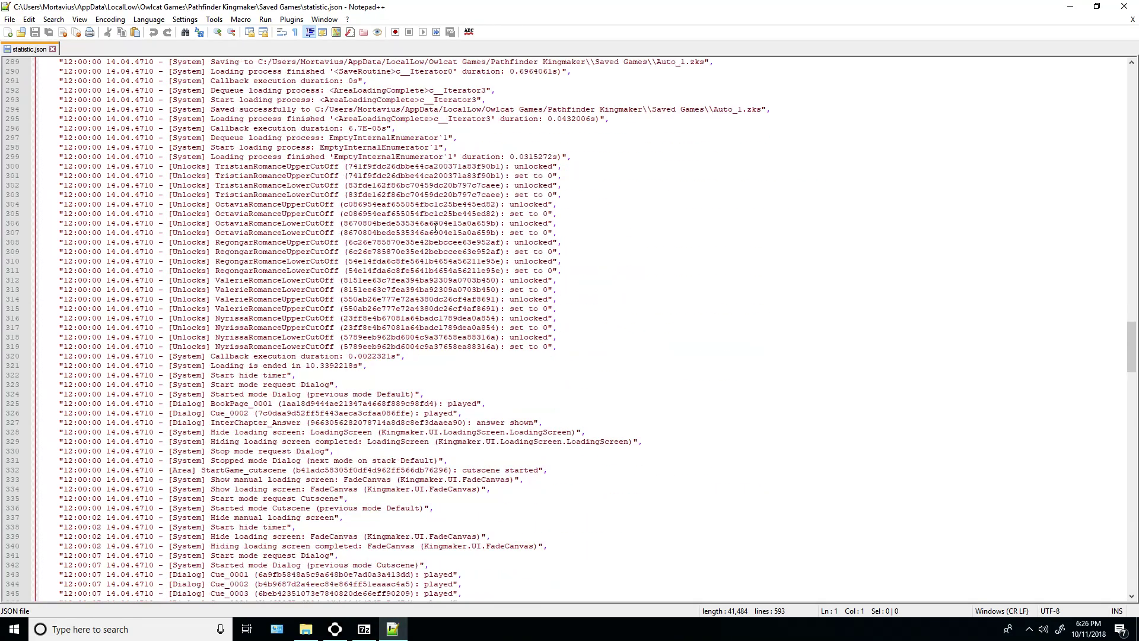
pyautogui.scroll(-20, 435, 229)
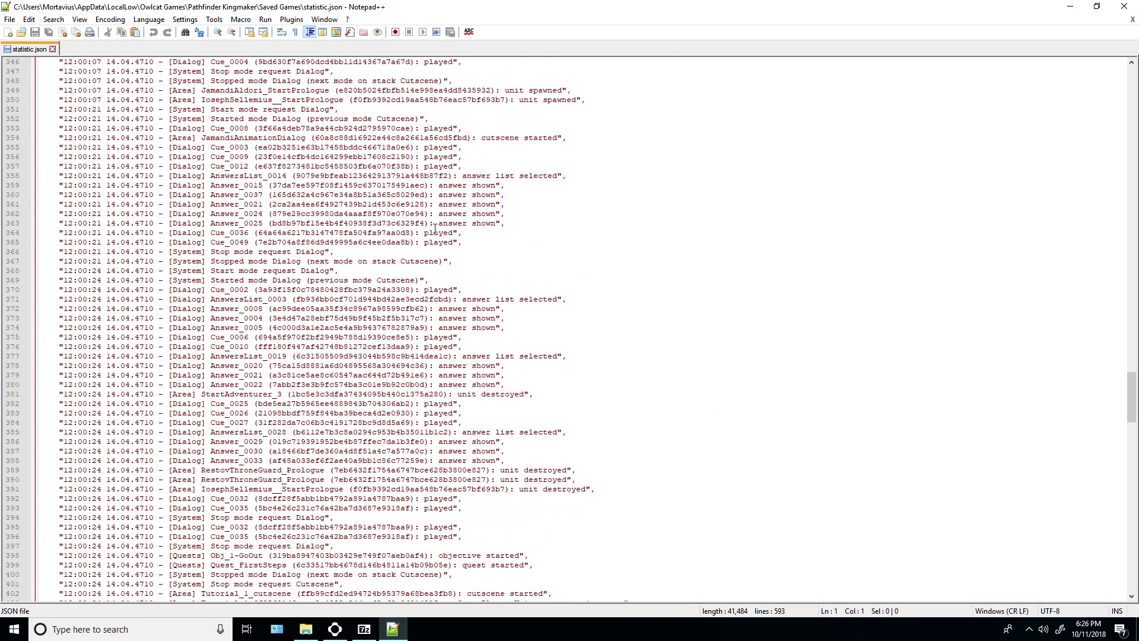
pyautogui.scroll(-20, 435, 229)
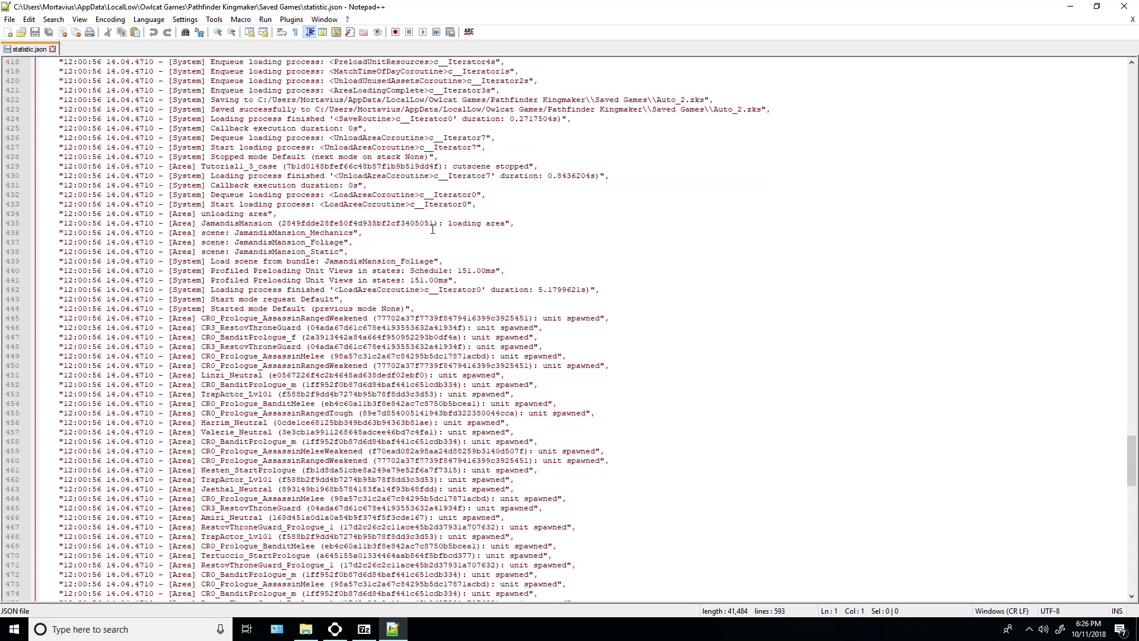
pyautogui.scroll(-20, 433, 230)
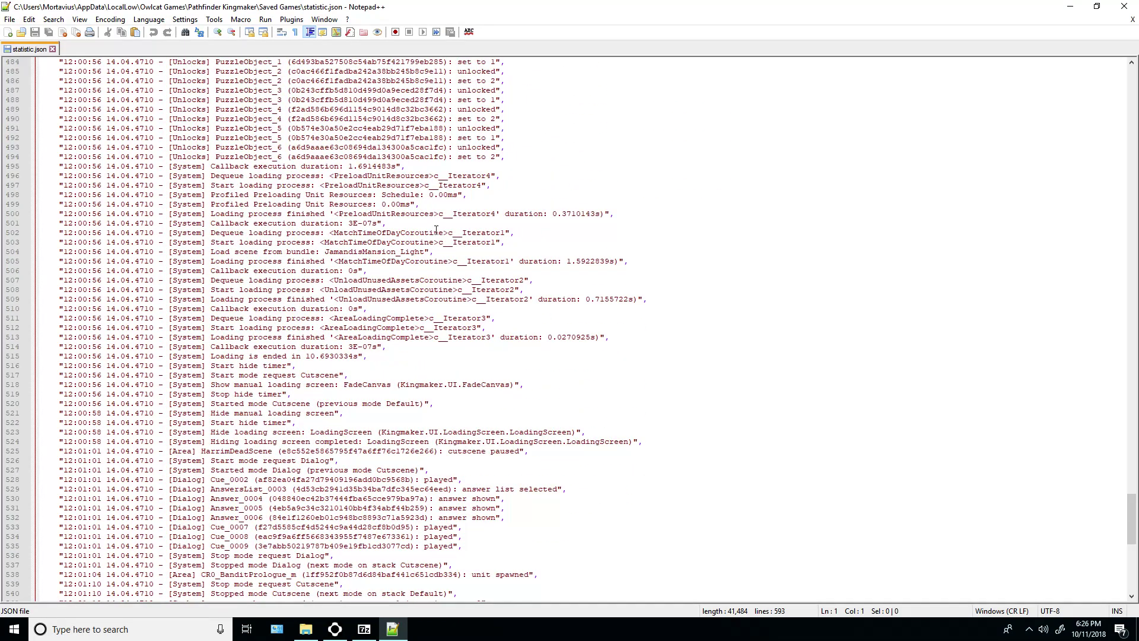
pyautogui.scroll(-11, 435, 231)
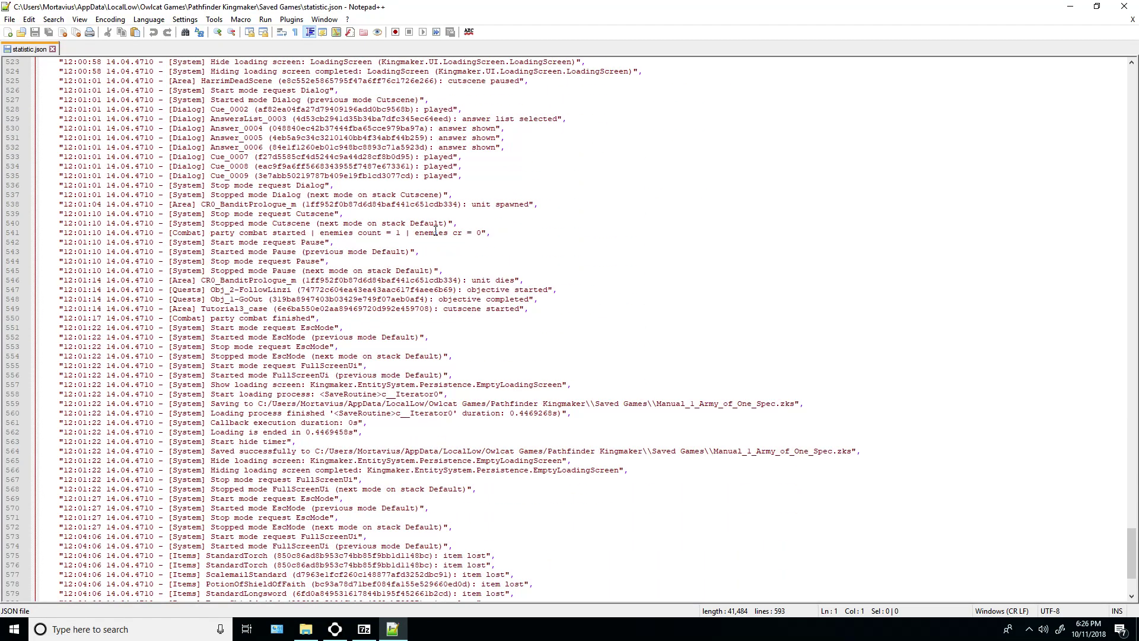
pyautogui.scroll(-4, 435, 231)
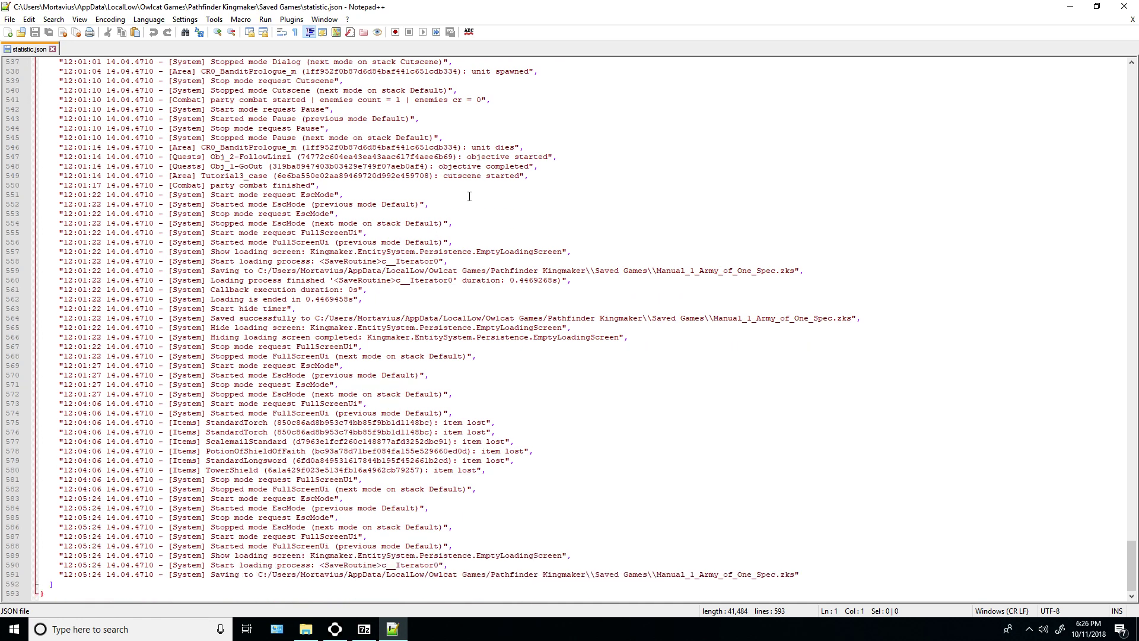
pyautogui.scroll(5, 469, 196)
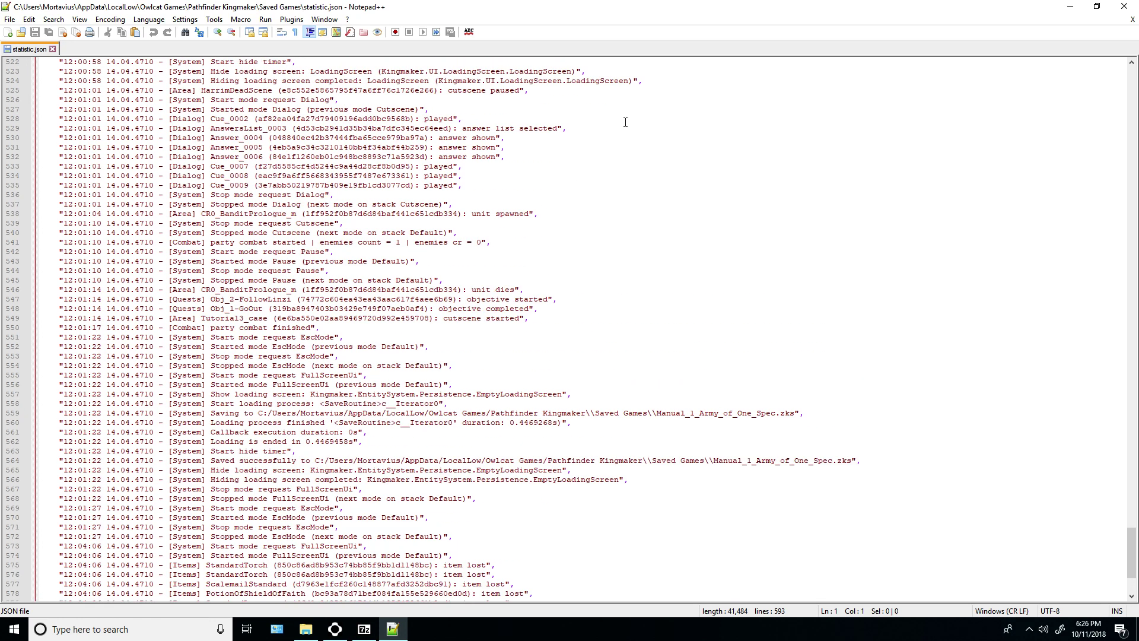
# Close statistic.json along with Notepad++ and delete the extracted statistic.json from the Saved Games folder
pyautogui.click(1133, 20)
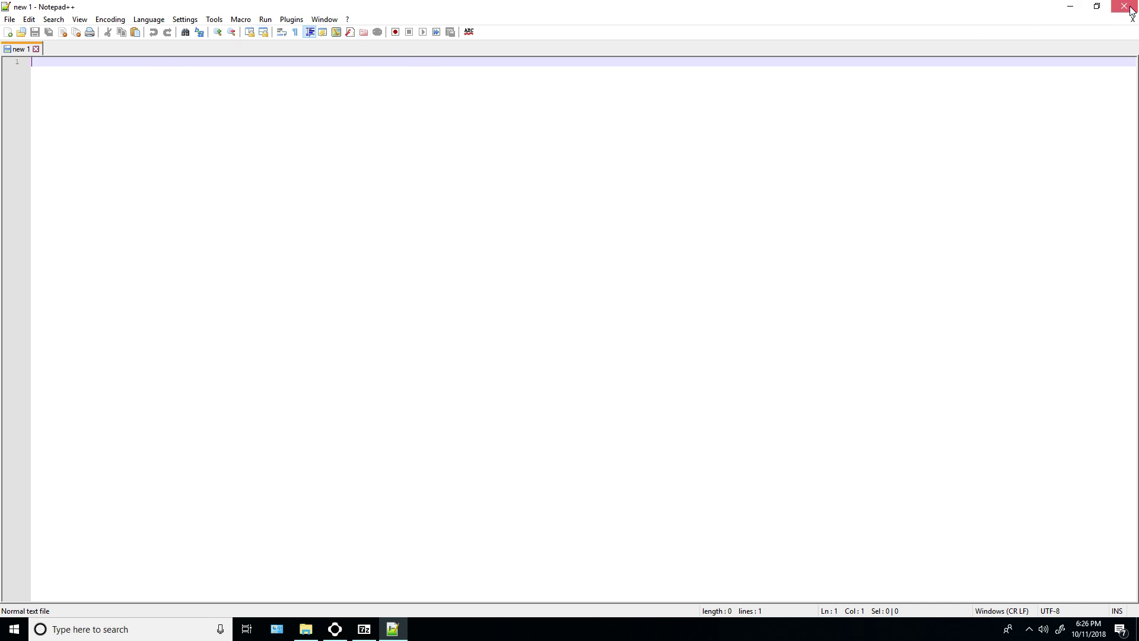
pyautogui.click(1131, 10)
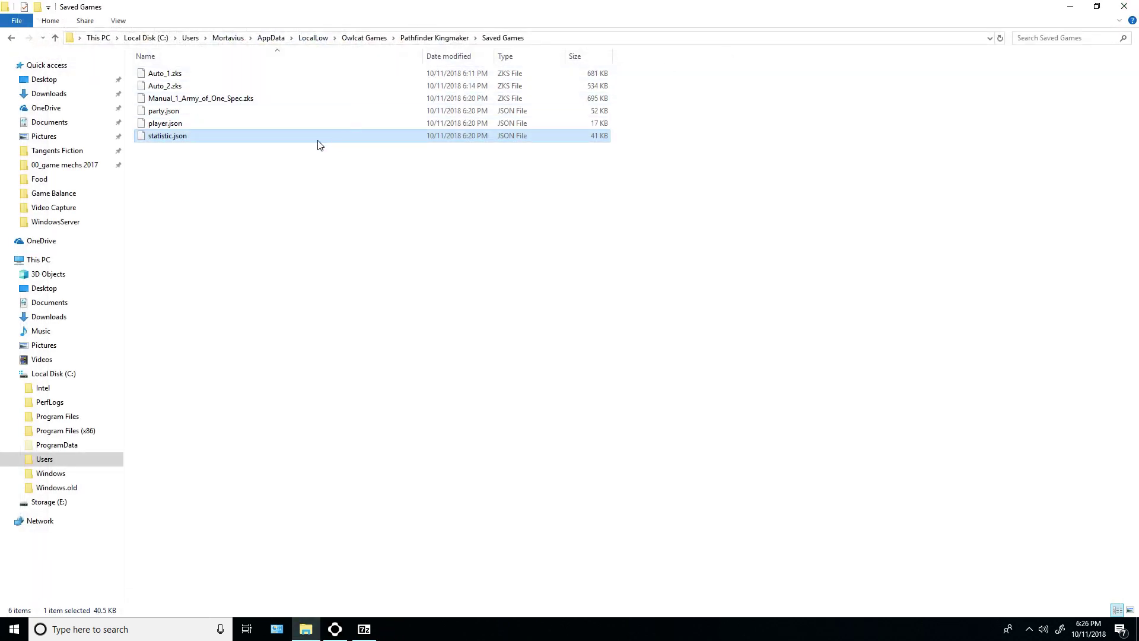
pyautogui.press('F2')
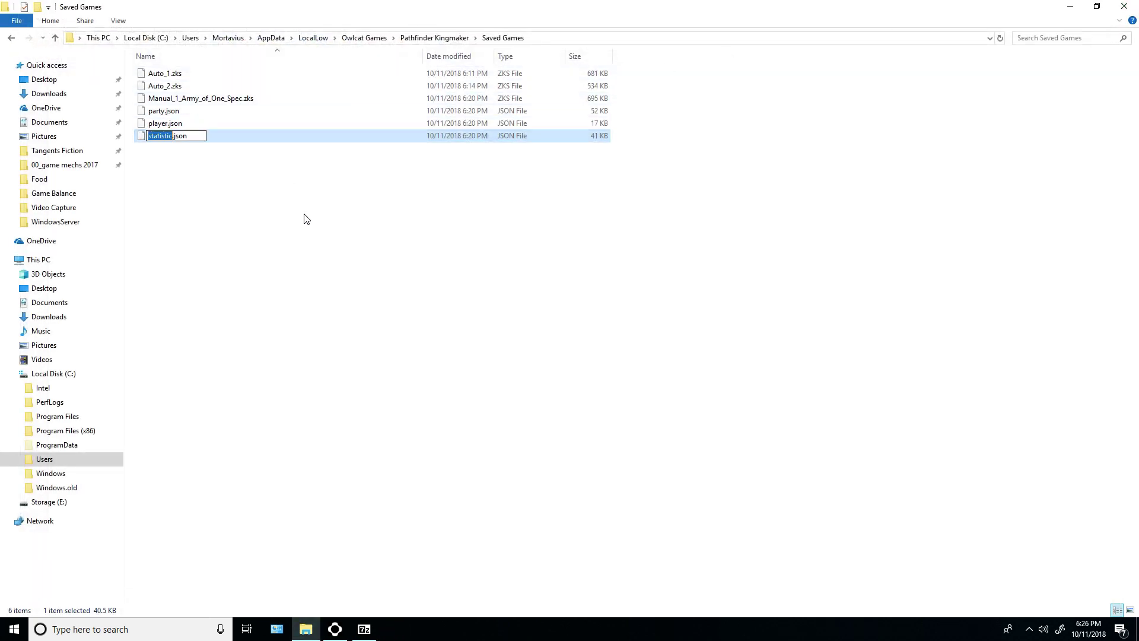
pyautogui.click(273, 137)
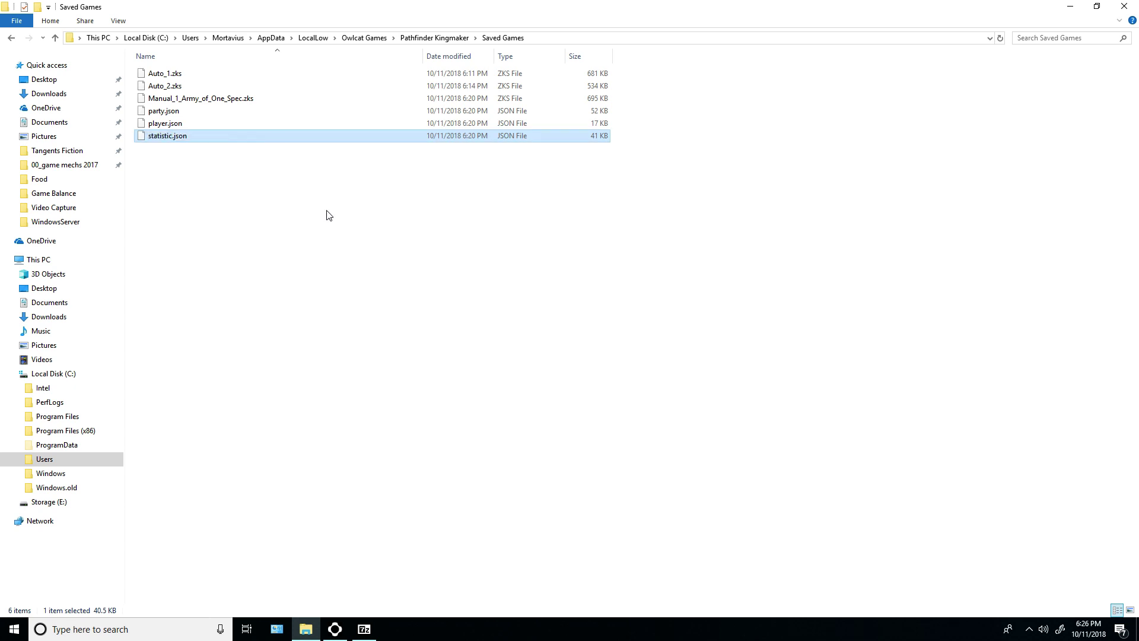
pyautogui.press('Delete')
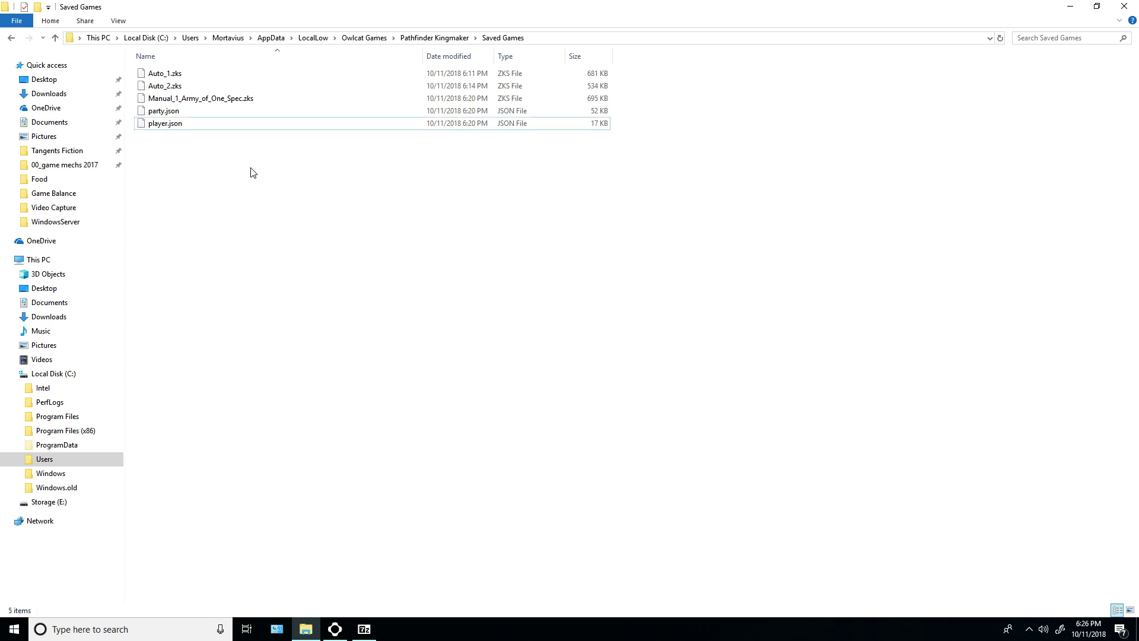
# Open the extracted player.json from the Saved Games folder in Notepad++
pyautogui.click(208, 129)
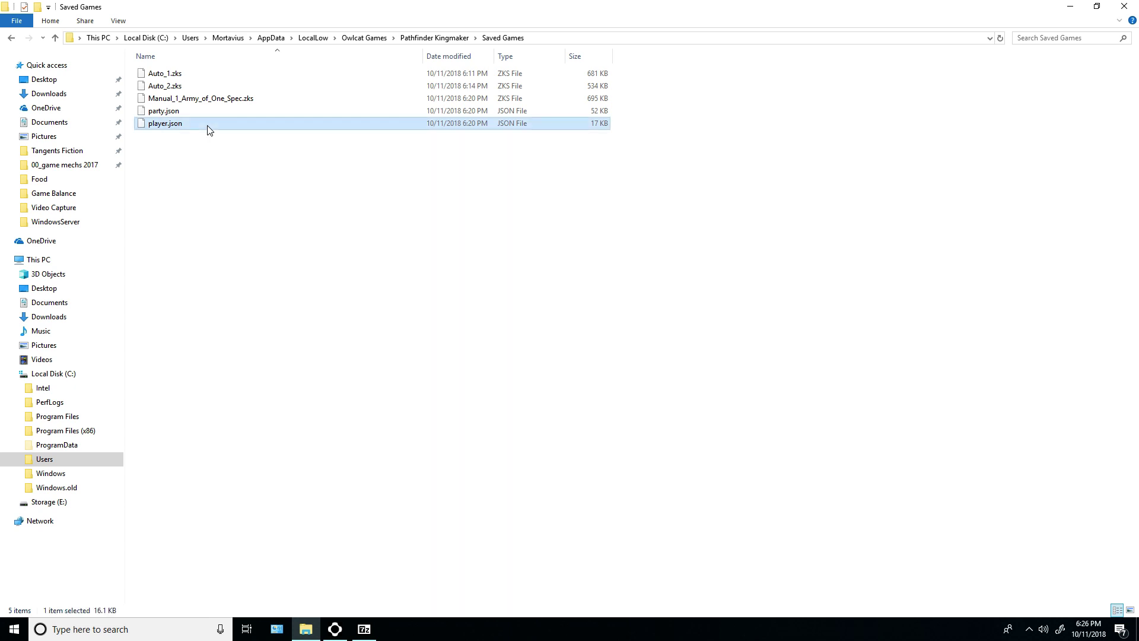
pyautogui.doubleClick(207, 127)
pyautogui.press('Escape')
pyautogui.rightClick(201, 126)
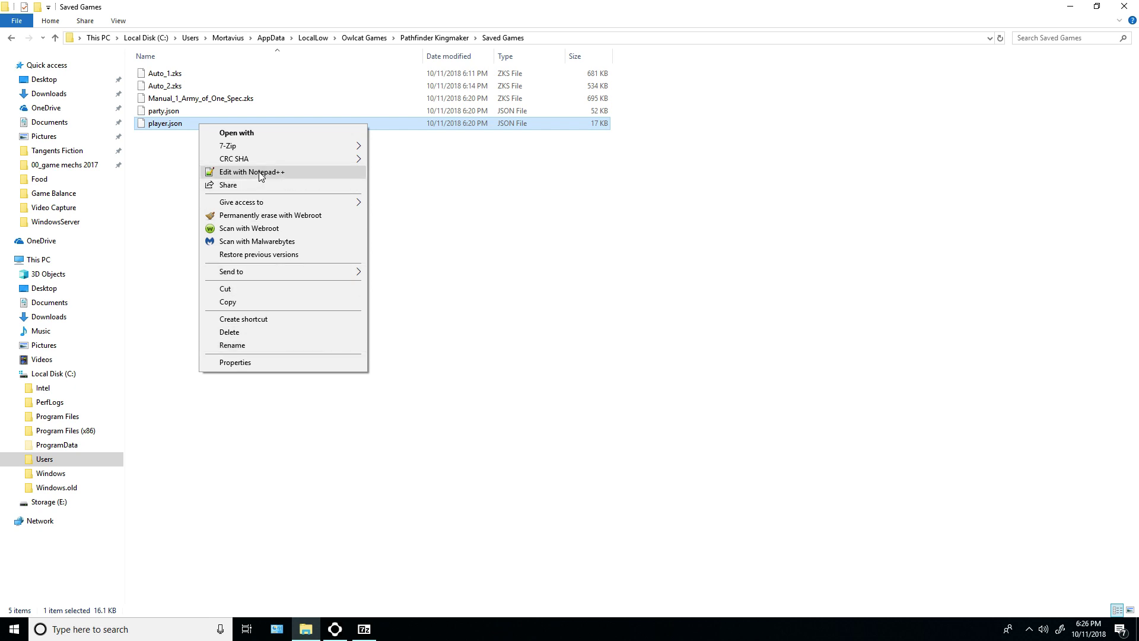
pyautogui.click(259, 174)
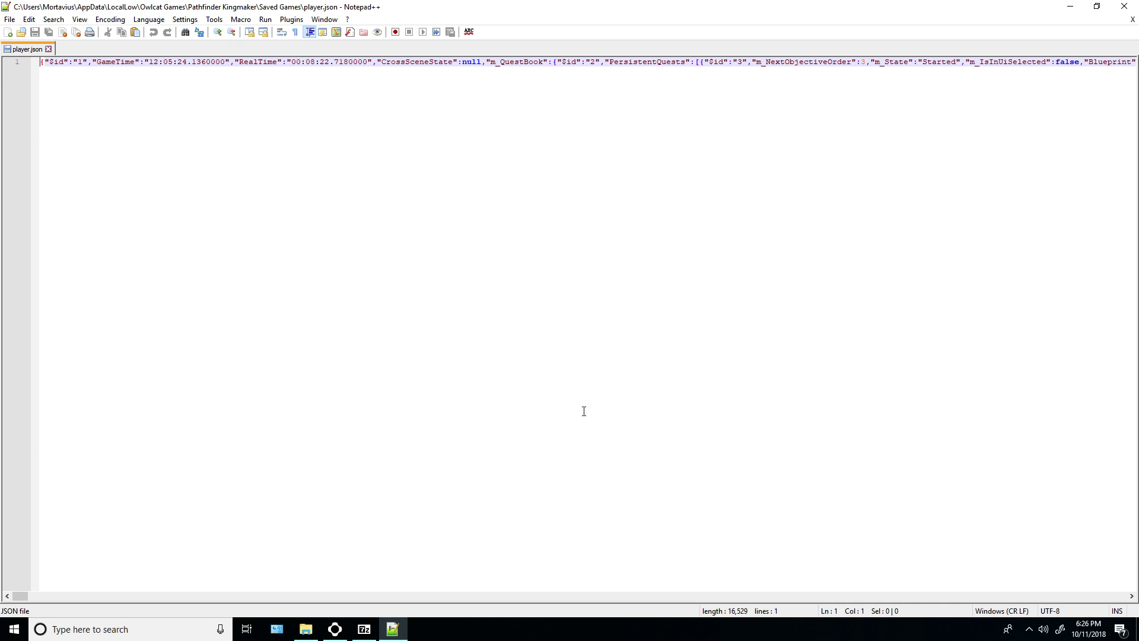
# Set the Money value near the end of player.json to 10000000 and save the file
pyautogui.press('End')
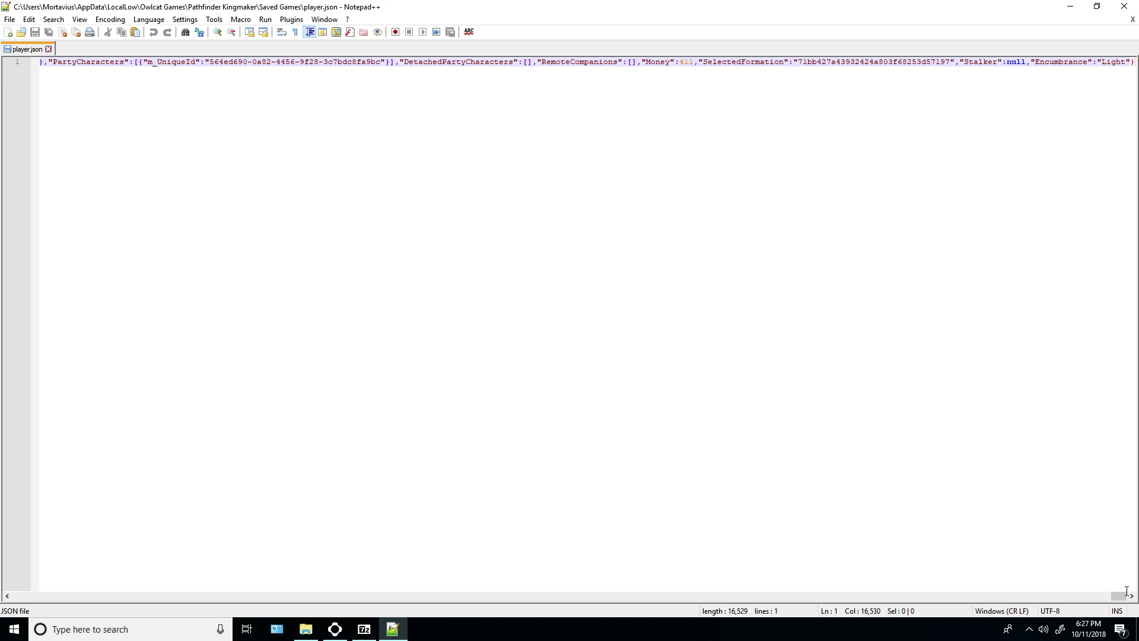
pyautogui.moveTo(1119, 596); pyautogui.dragTo(727, 71)
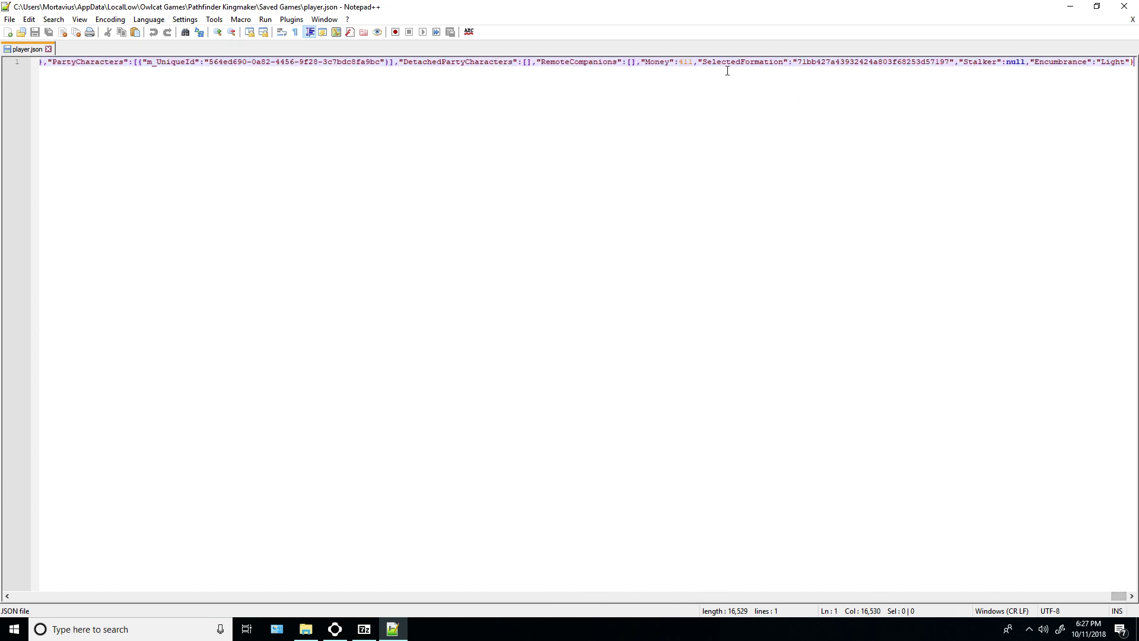
pyautogui.click(693, 63)
pyautogui.press('BackSpace')
pyautogui.press('BackSpace')
pyautogui.press('BackSpace')
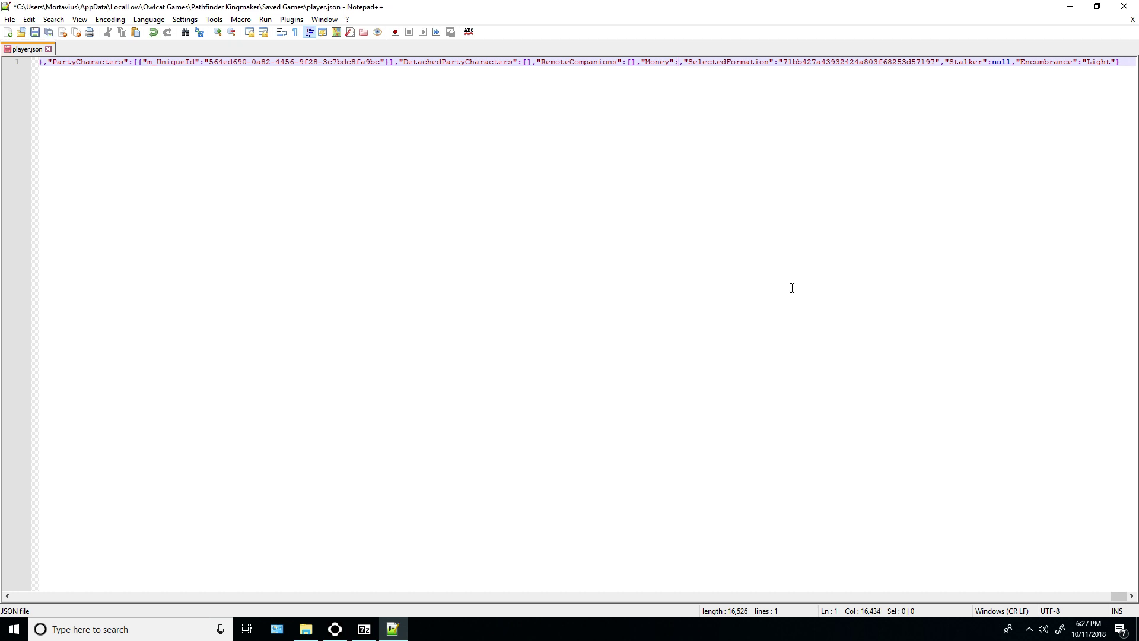
pyautogui.write('10')
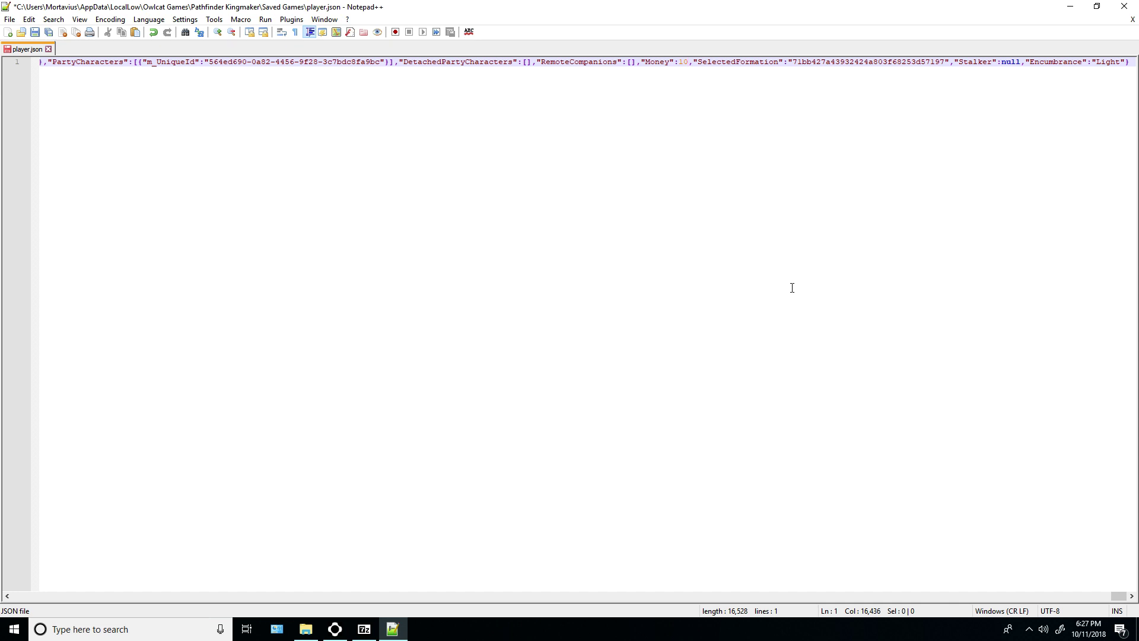
pyautogui.write('000000')
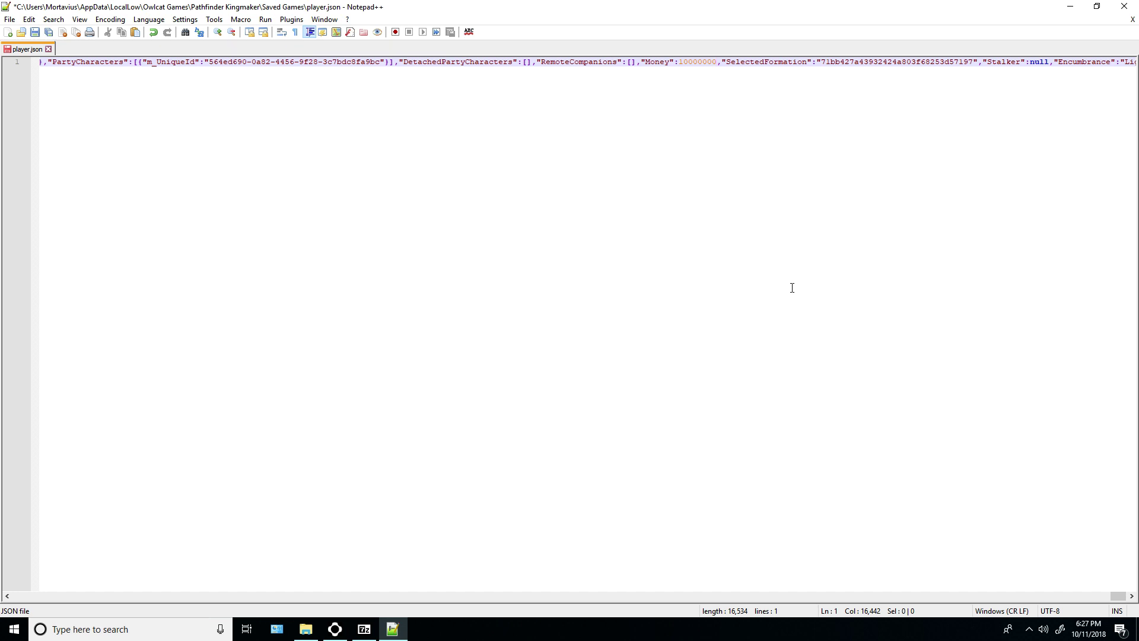
pyautogui.click(36, 33)
pyautogui.press('End')
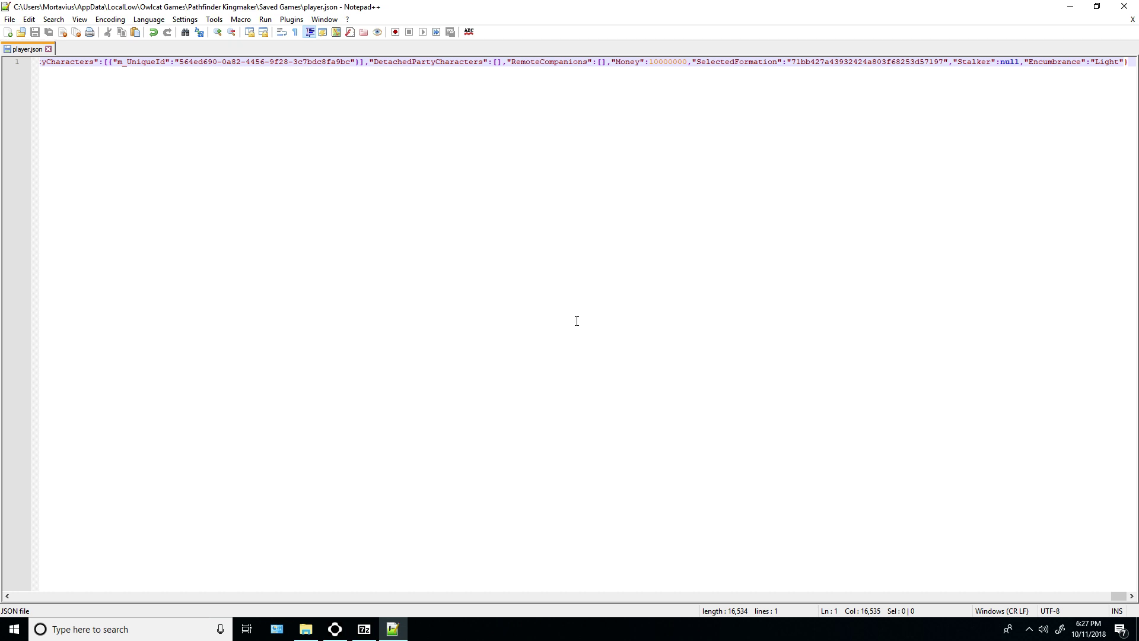
# Search player.json for the terms "Intelligence", "Dexterity" and "Immortalit"
pyautogui.hotkey('ctrl', 'f')
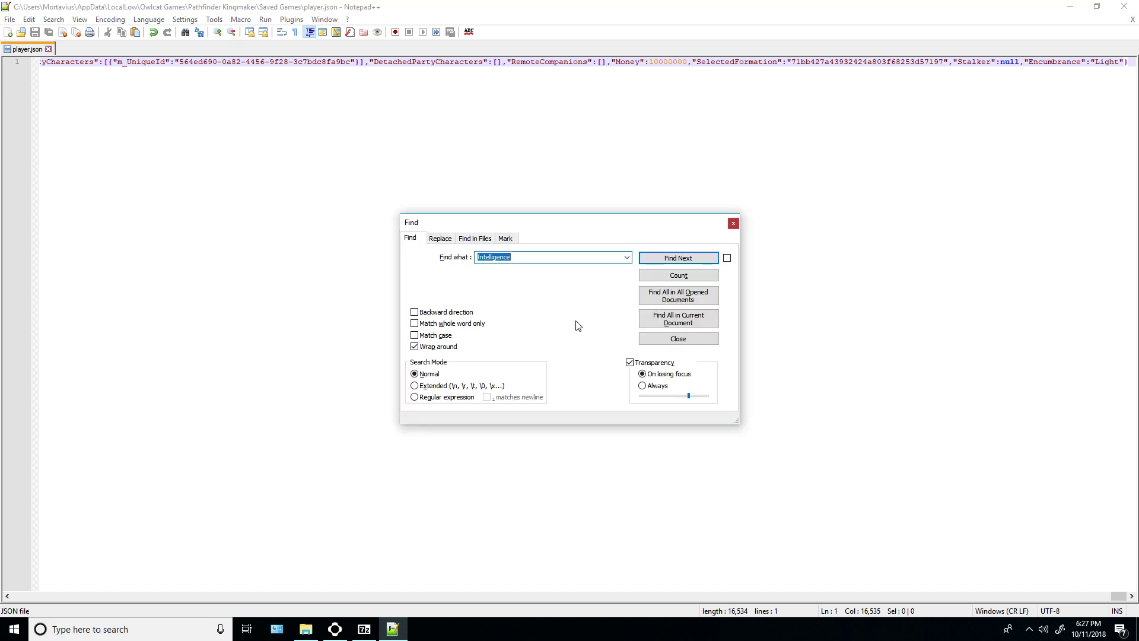
pyautogui.press('Return')
pyautogui.moveTo(536, 257); pyautogui.dragTo(369, 258)
pyautogui.write('Dexterity')
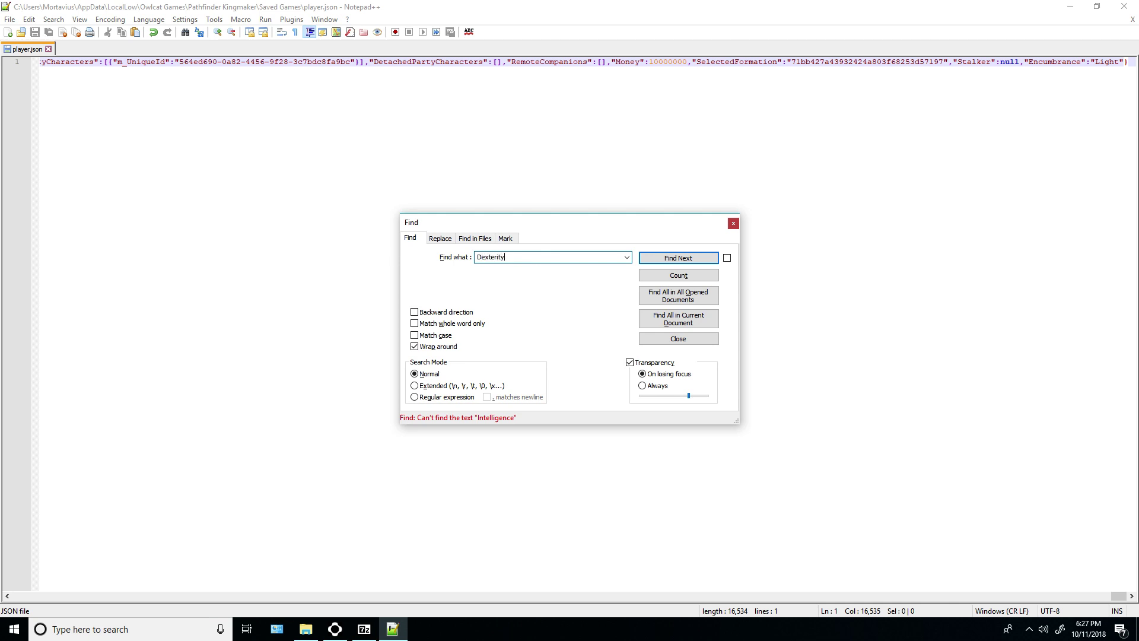
pyautogui.press('Return')
pyautogui.write('Immoprtalit')
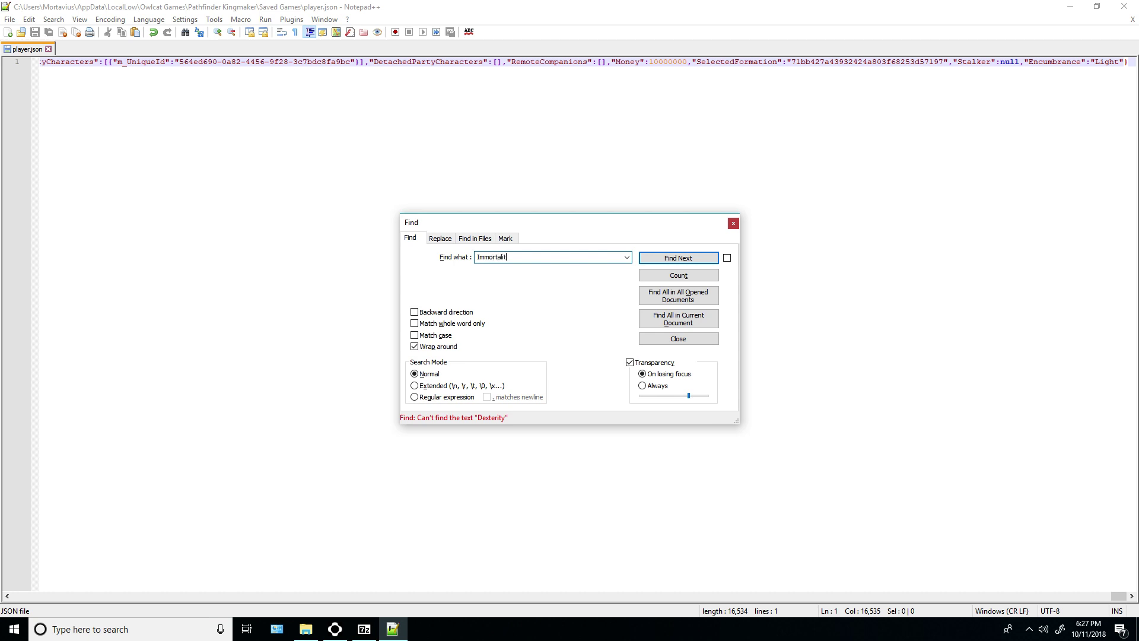